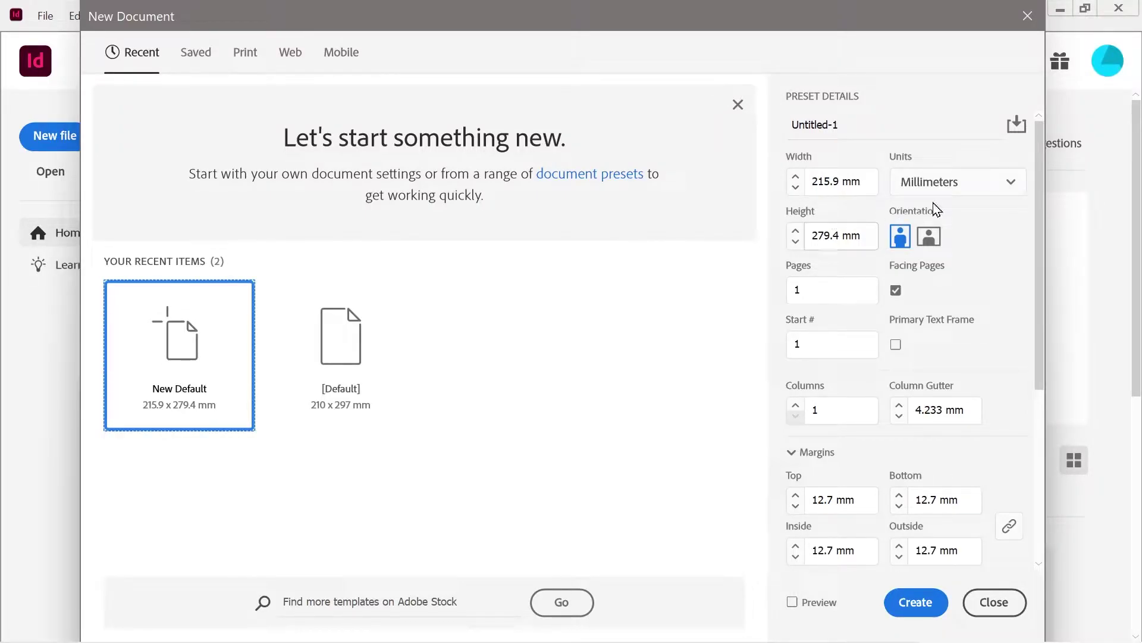
- Switch the new document's units to Picas and create the 51p0 × 66p0 Letter page with 3p0 margins
{"action": "left_click", "coordinate": [976, 187]}
{"action": "left_click", "coordinate": [932, 249]}
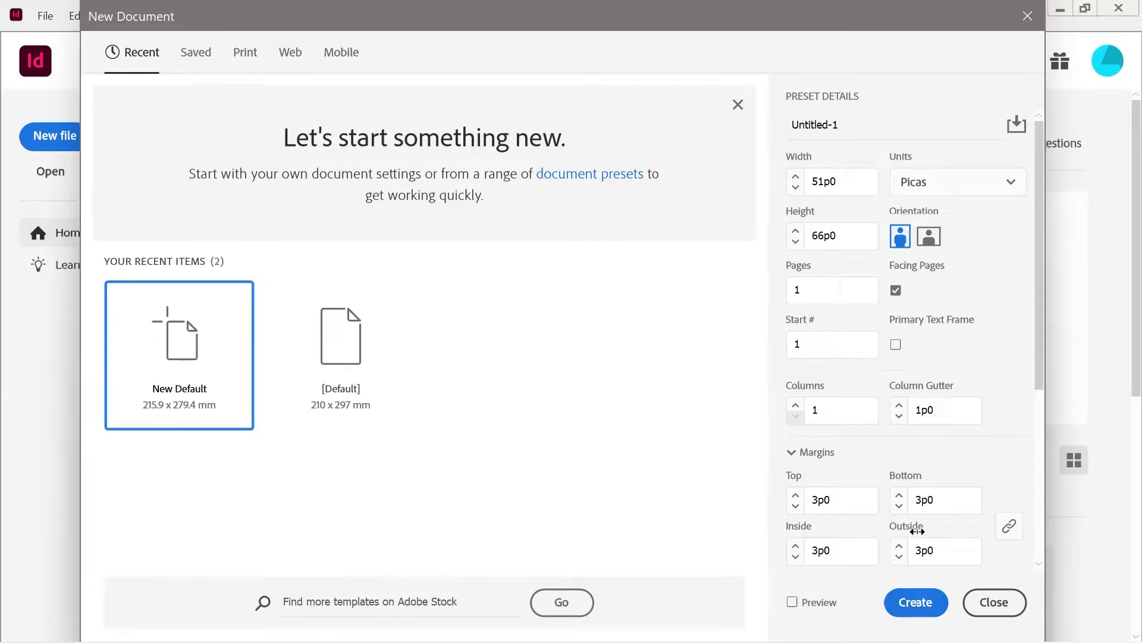
{"action": "key", "text": "Return"}
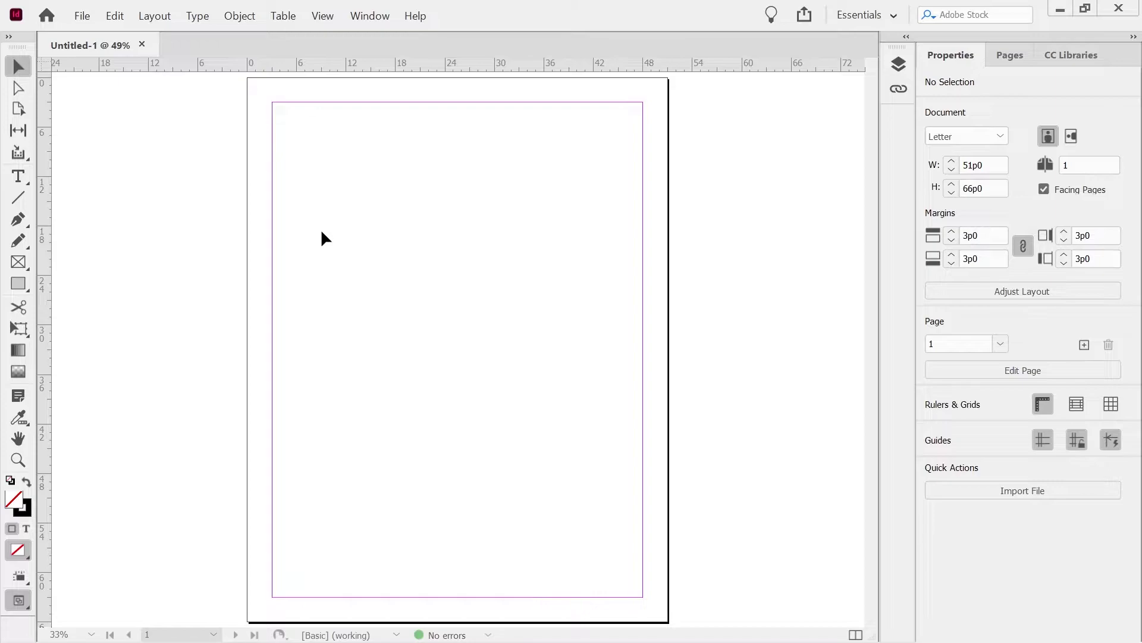
- Draw an 18p6 × 20p4.5 text frame at the page's top-left and fill it with placeholder text
{"action": "left_click", "coordinate": [21, 177]}
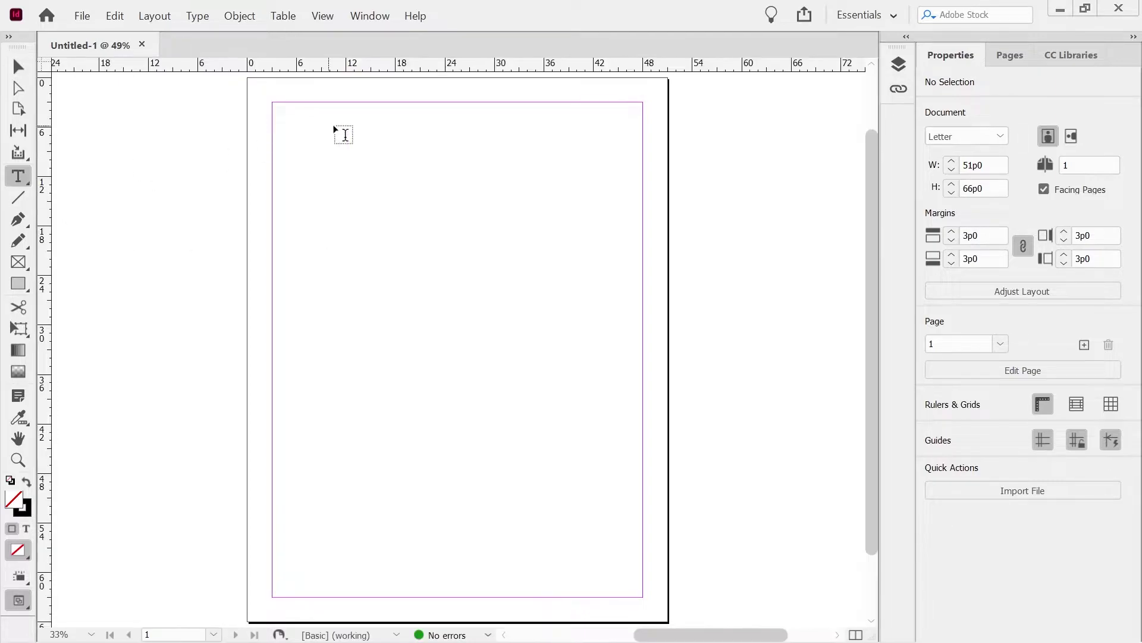
{"action": "left_click_drag", "start_coordinate": [293, 133], "coordinate": [445, 299]}
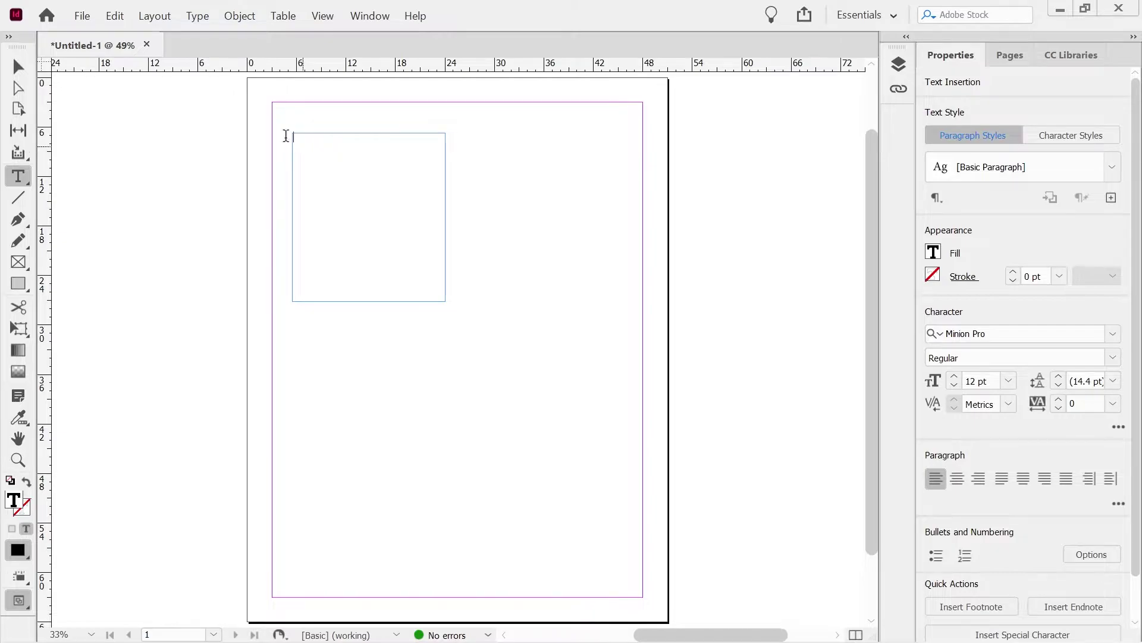
{"action": "left_click", "coordinate": [198, 16]}
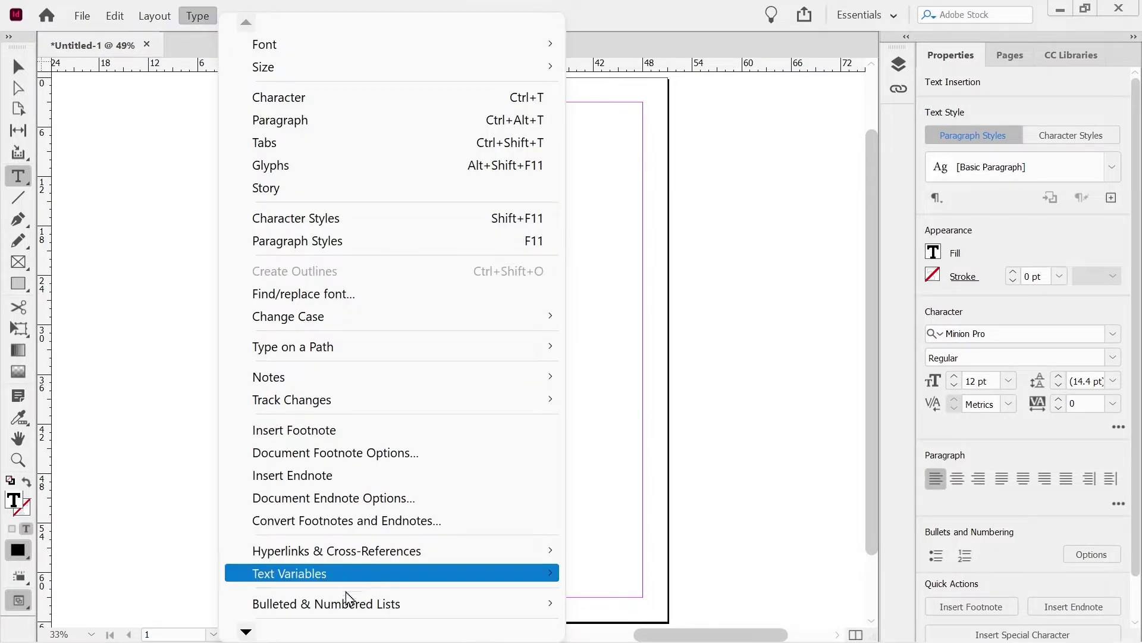
{"action": "mouse_move", "coordinate": [246, 630]}
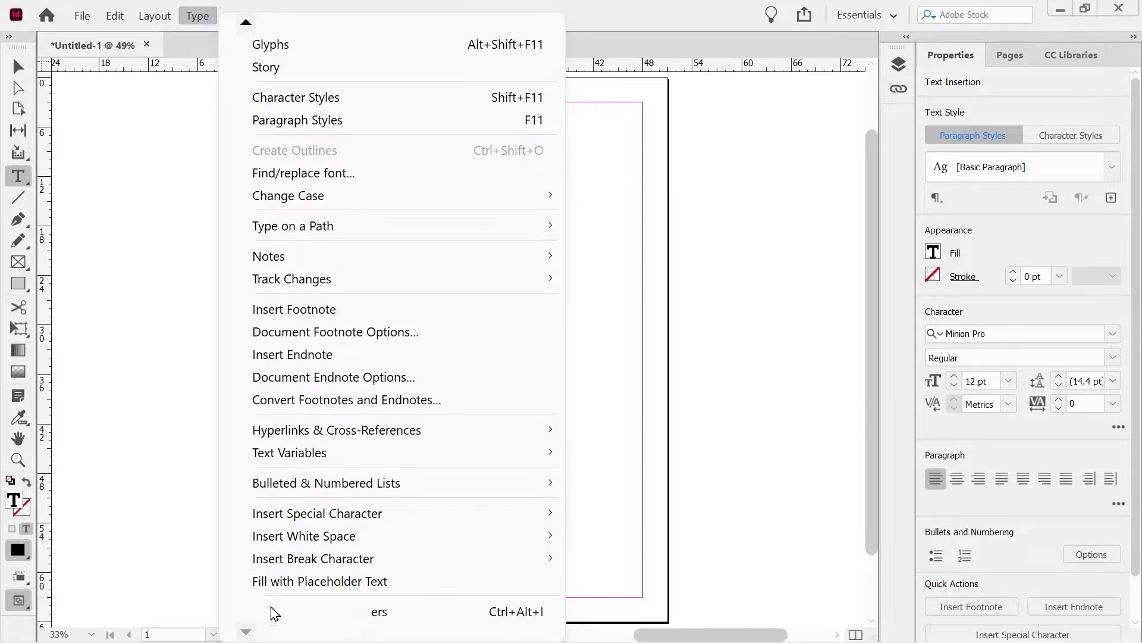
{"action": "left_click", "coordinate": [283, 584]}
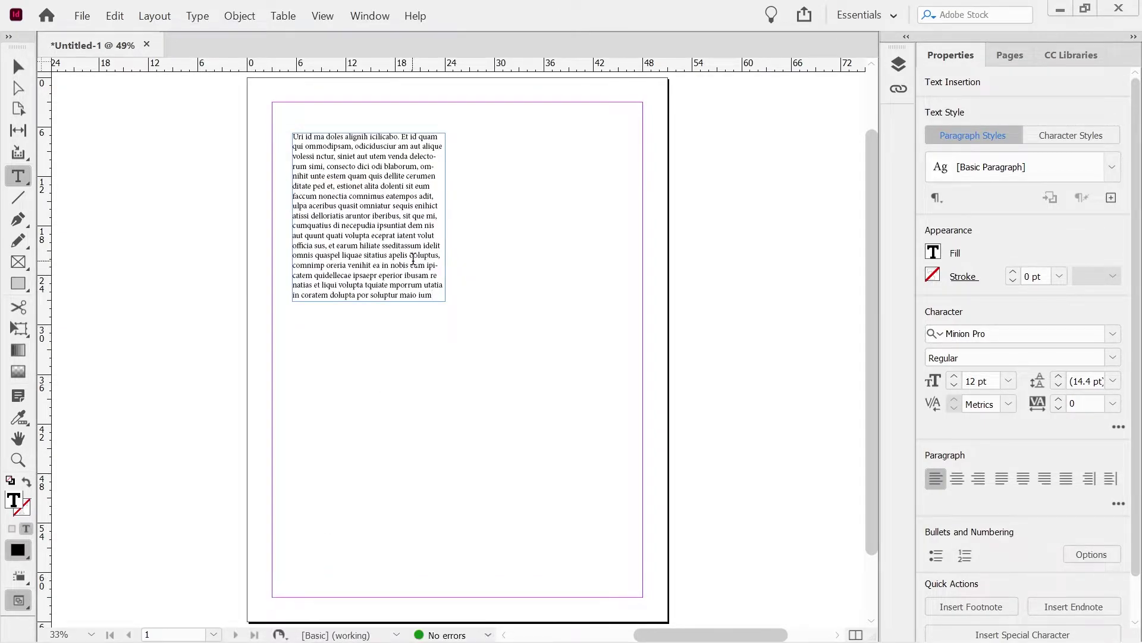
{"action": "key", "text": "Escape"}
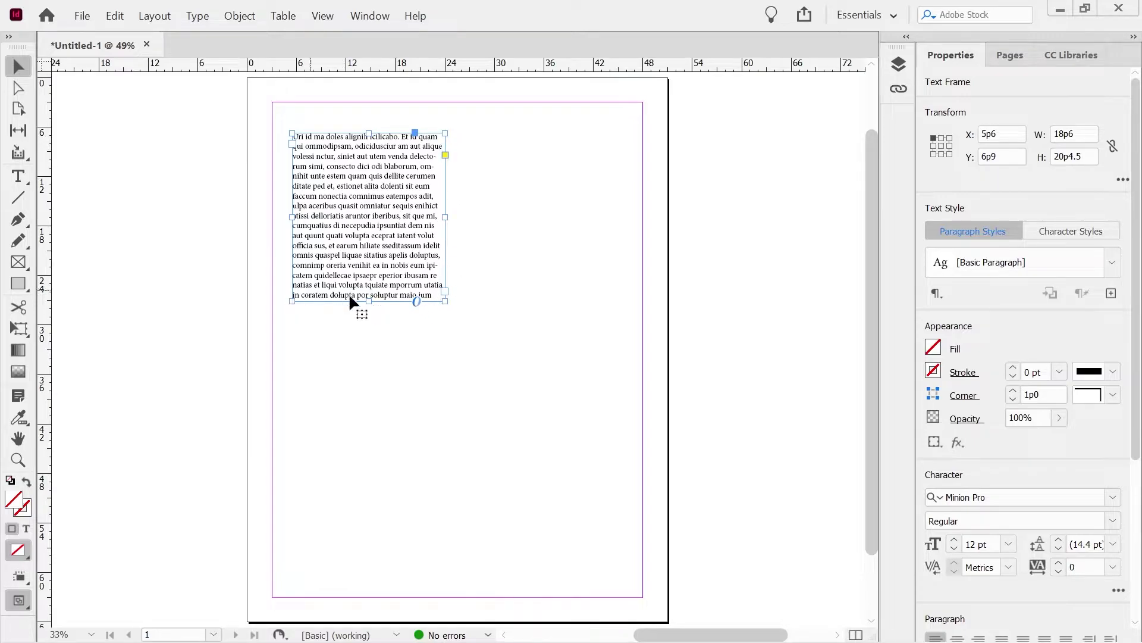
{"action": "left_click", "coordinate": [115, 18]}
{"action": "mouse_move", "coordinate": [170, 637]}
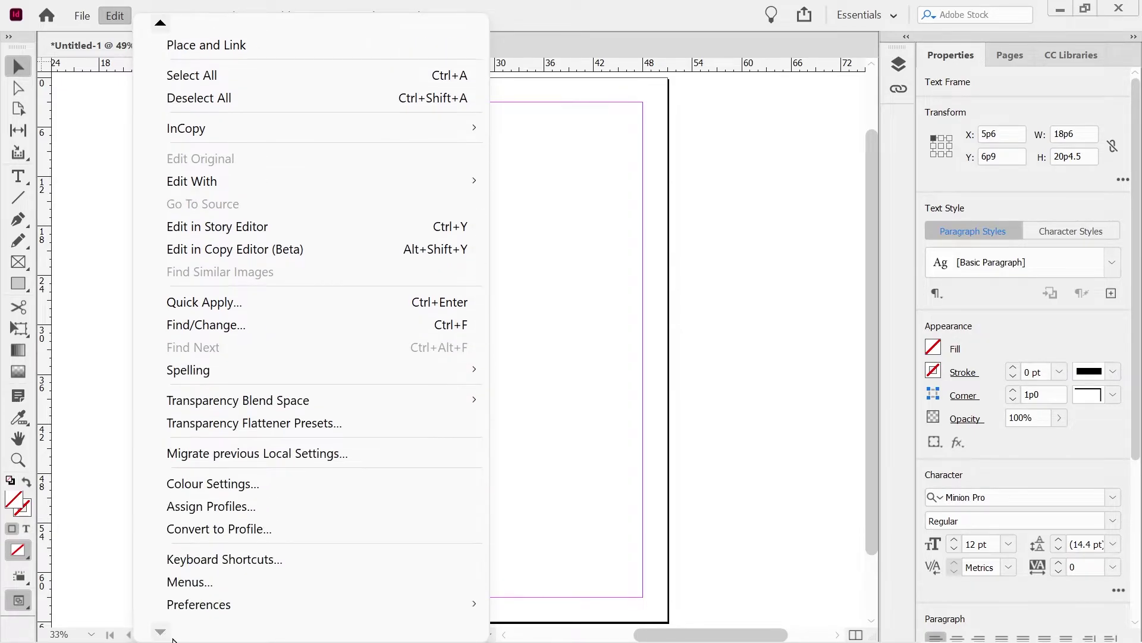
{"action": "mouse_move", "coordinate": [262, 606]}
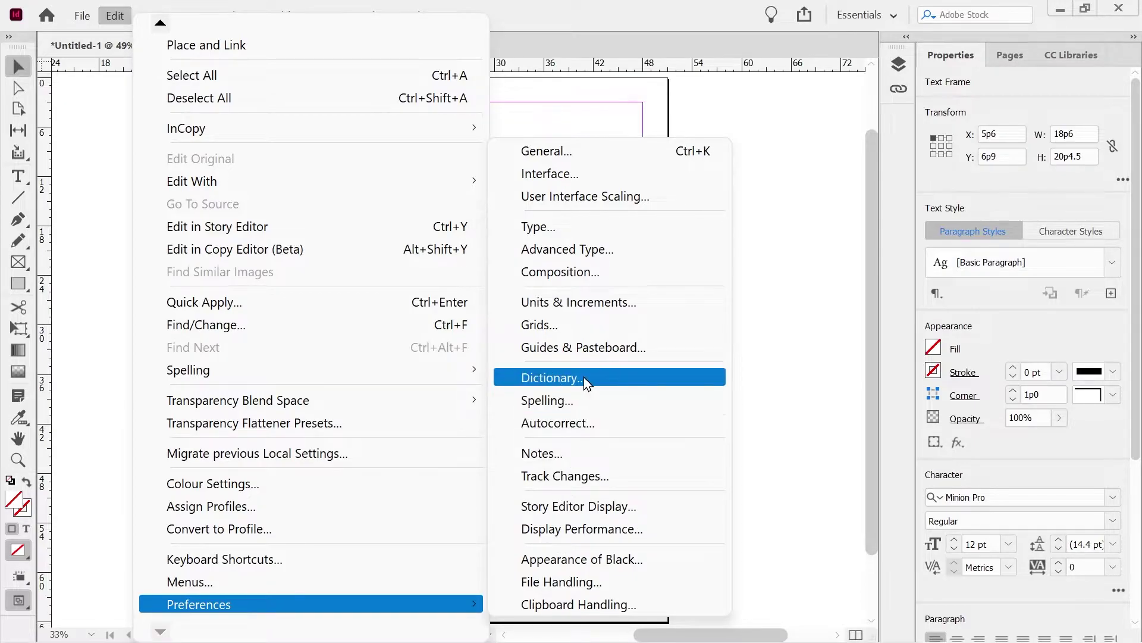
{"action": "left_click", "coordinate": [581, 201]}
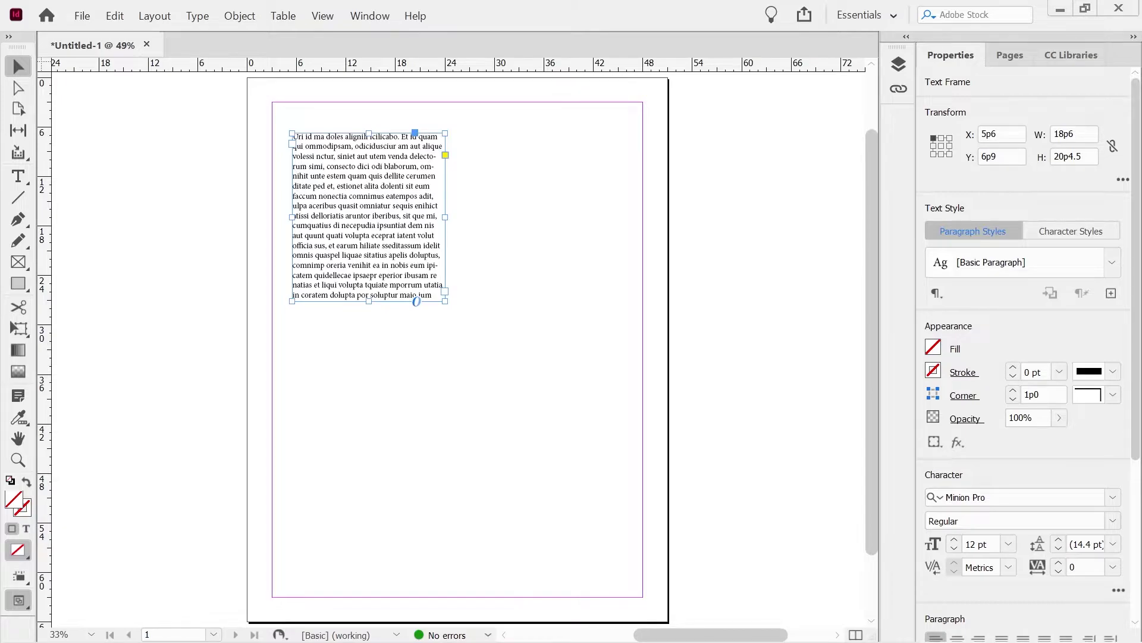
{"action": "left_click_drag", "start_coordinate": [791, 173], "coordinate": [506, 92]}
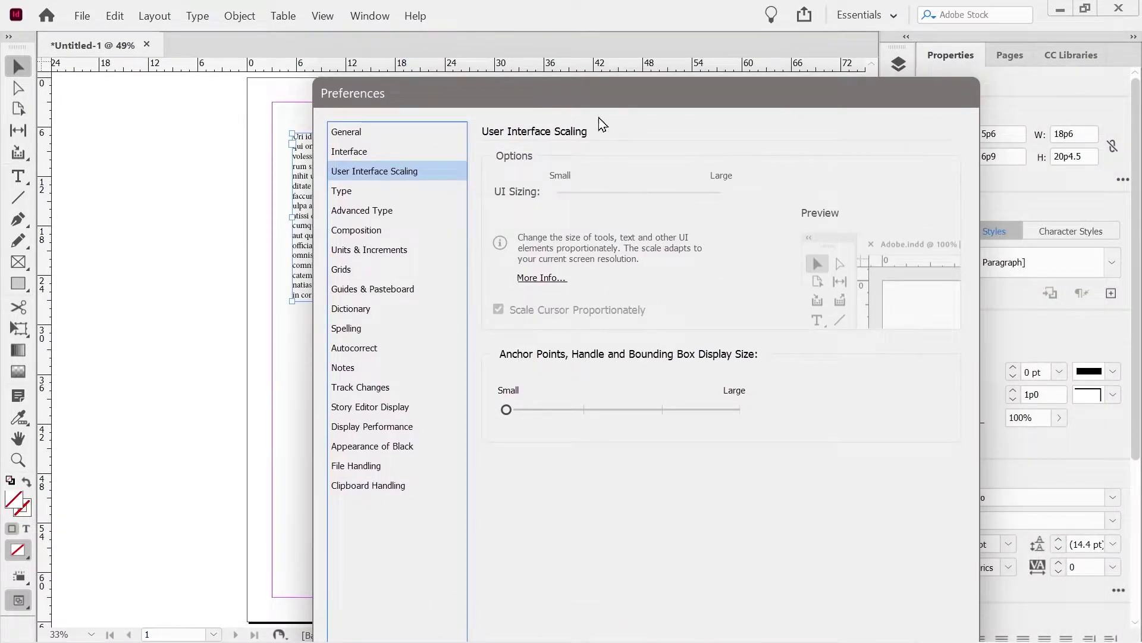
{"action": "left_click_drag", "start_coordinate": [605, 106], "coordinate": [769, 75]}
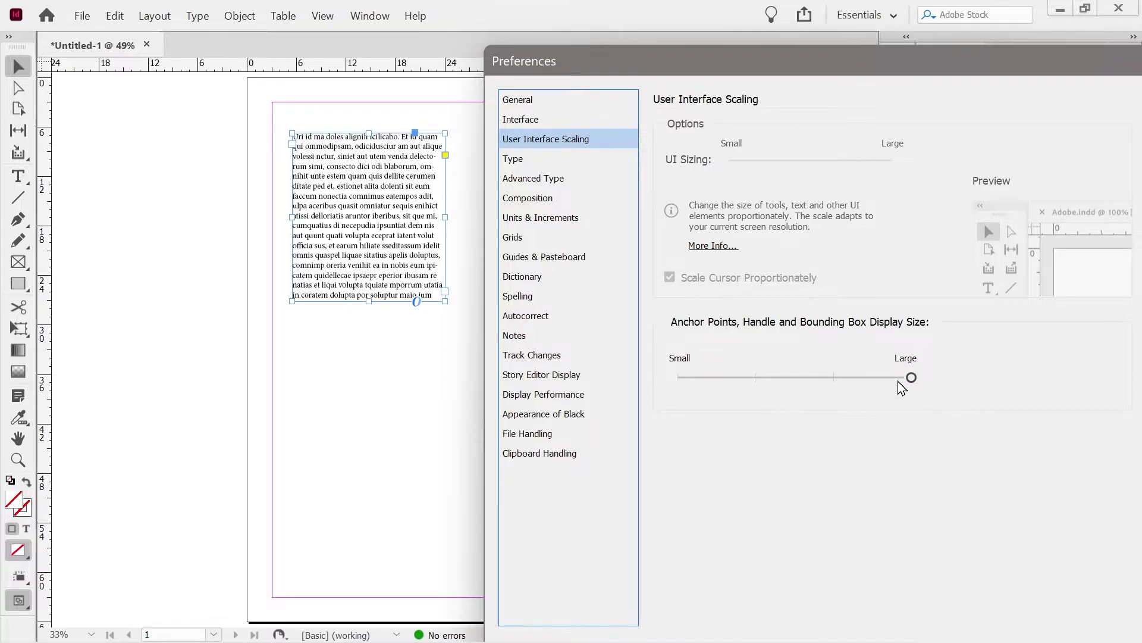
{"action": "key", "text": "Return"}
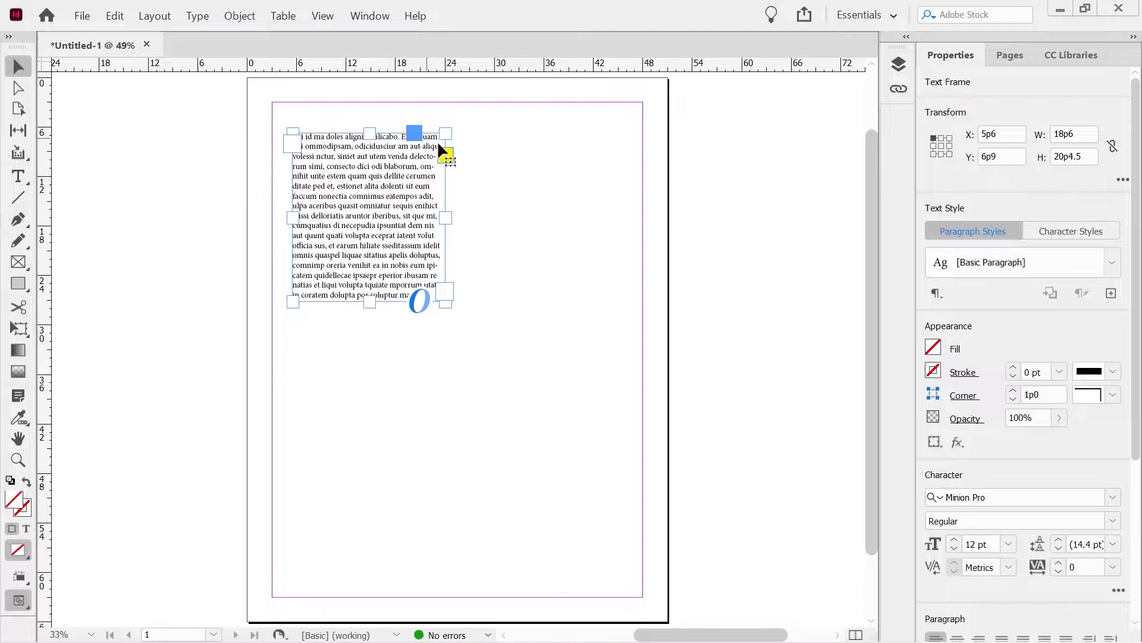
{"action": "left_click", "coordinate": [115, 17]}
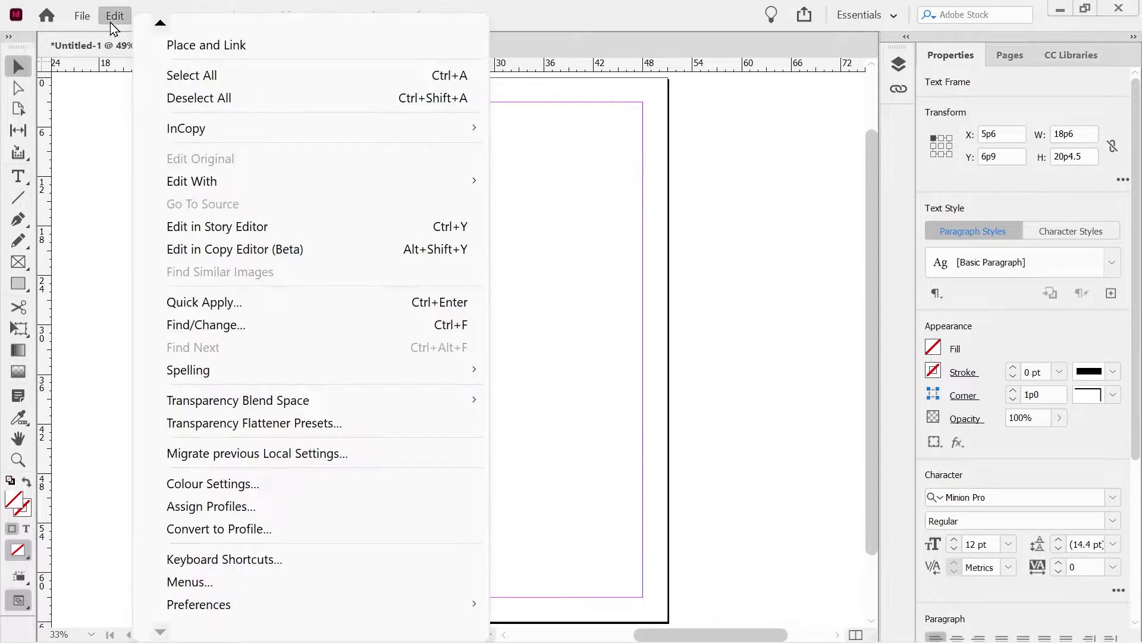
{"action": "mouse_move", "coordinate": [213, 604]}
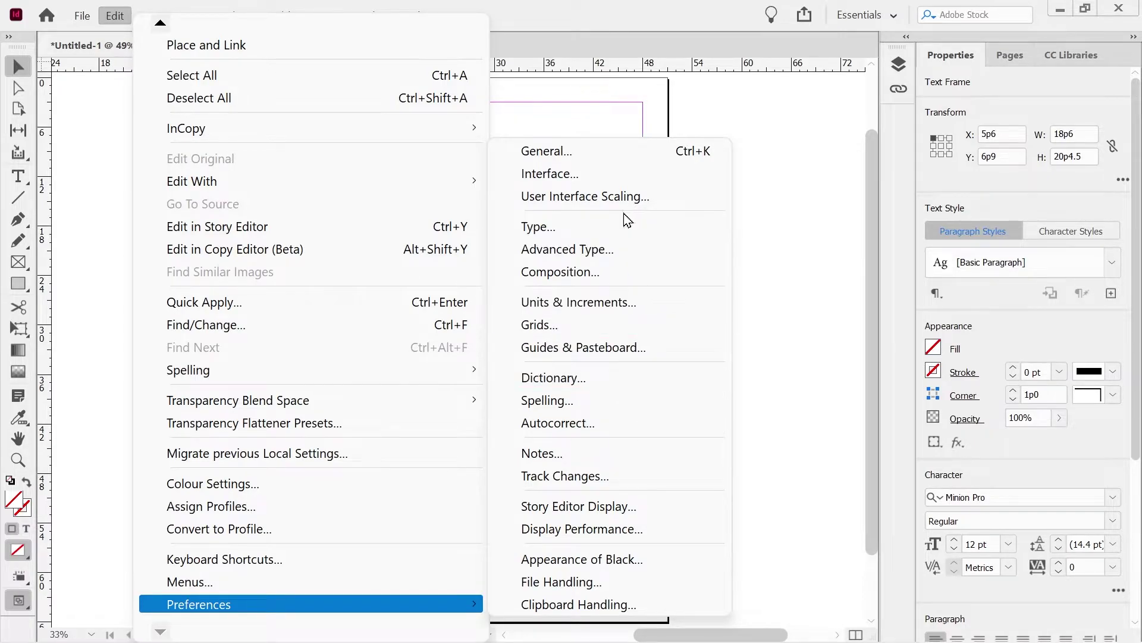
{"action": "left_click", "coordinate": [625, 196]}
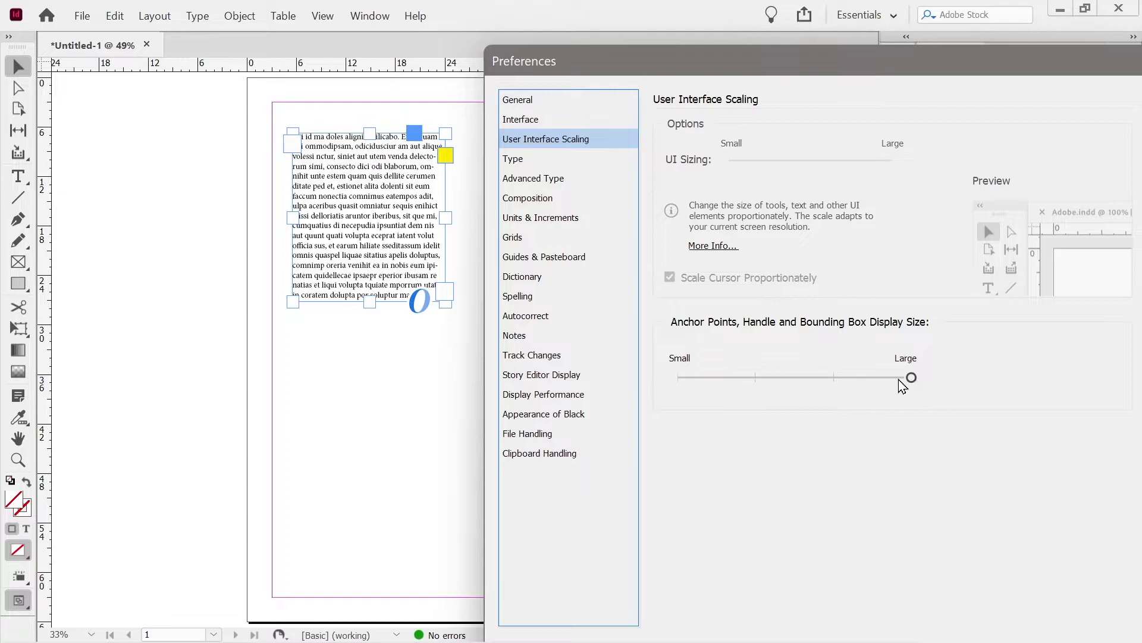
{"action": "left_click_drag", "start_coordinate": [834, 366], "coordinate": [646, 420]}
{"action": "key", "text": "Return"}
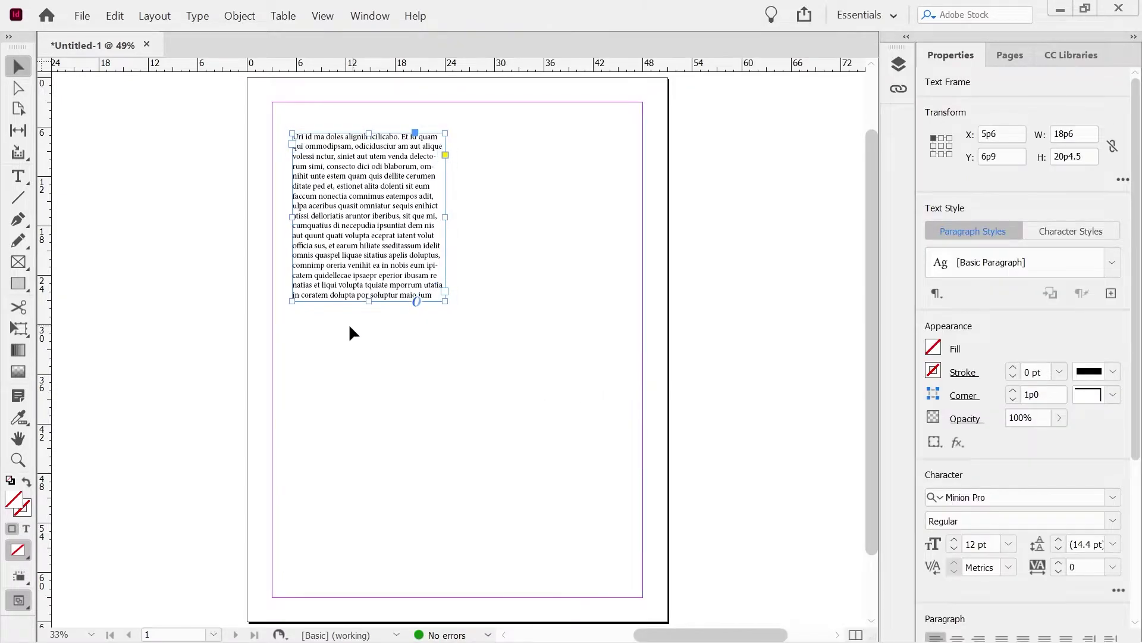
- Shorten the placeholder frame to 12p4.5 tall so its text overflows, and nudge it back near the top-left margin
{"action": "mouse_move", "coordinate": [370, 301]}
{"action": "left_mouse_down"}
{"action": "mouse_move", "coordinate": [374, 208]}
{"action": "mouse_move", "coordinate": [372, 249]}
{"action": "mouse_move", "coordinate": [375, 235]}
{"action": "left_mouse_up"}
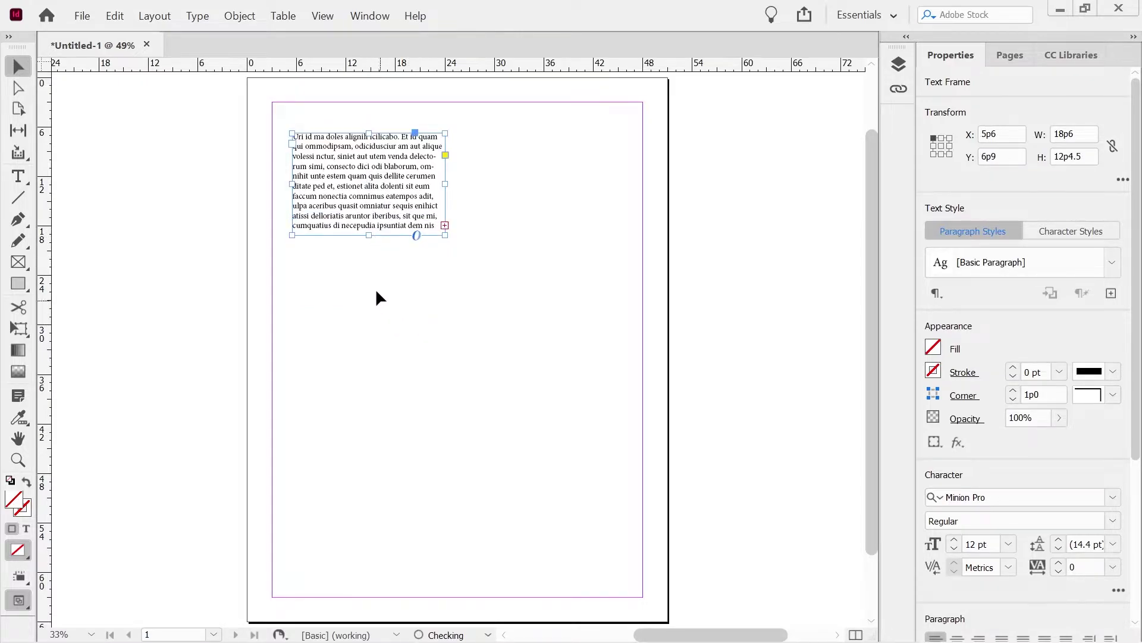
{"action": "left_click", "coordinate": [445, 225]}
{"action": "left_click", "coordinate": [18, 177]}
{"action": "left_click", "coordinate": [365, 163]}
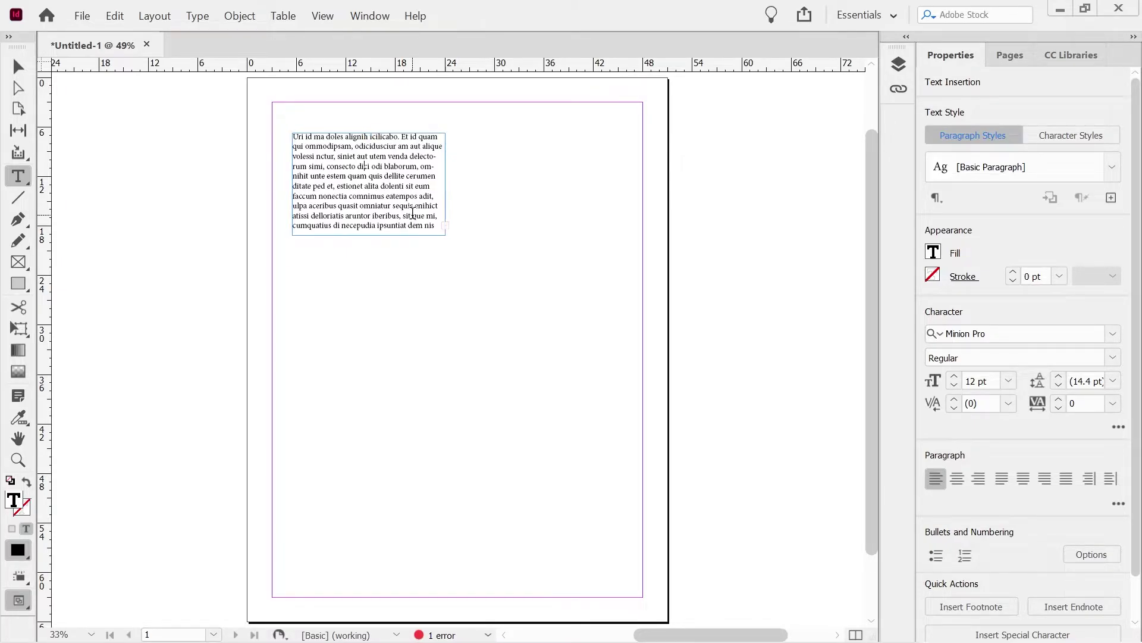
{"action": "left_click_drag", "start_coordinate": [408, 208], "coordinate": [373, 190]}
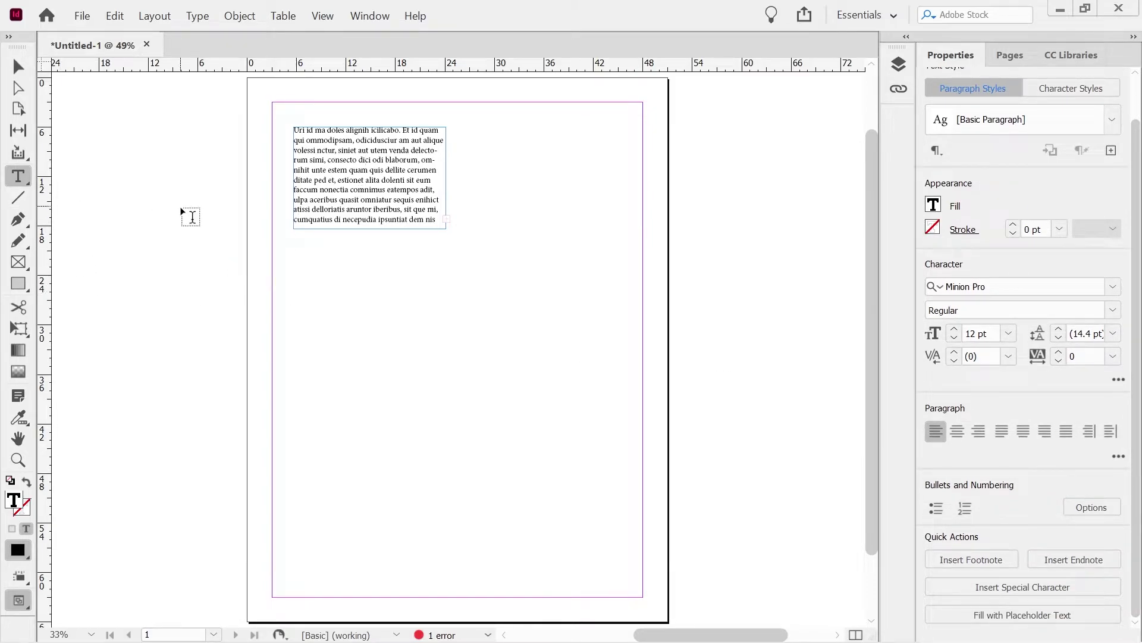
- Draw a second tall text frame on the page's upper right and fill it with placeholder text
{"action": "left_click_drag", "start_coordinate": [488, 136], "coordinate": [622, 402]}
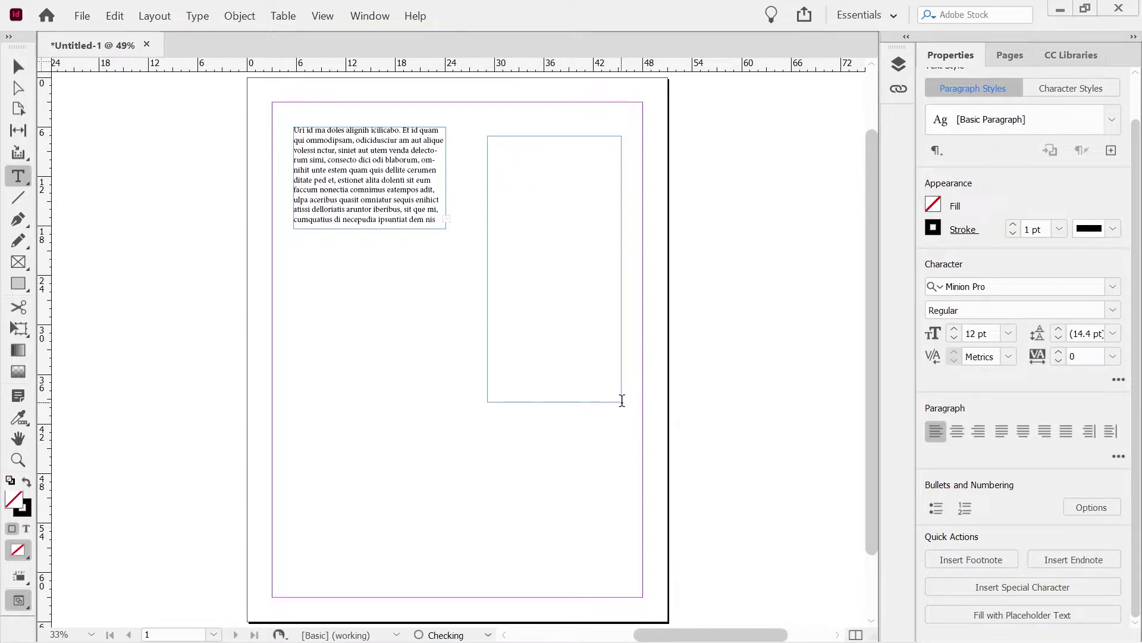
{"action": "left_click", "coordinate": [1003, 615]}
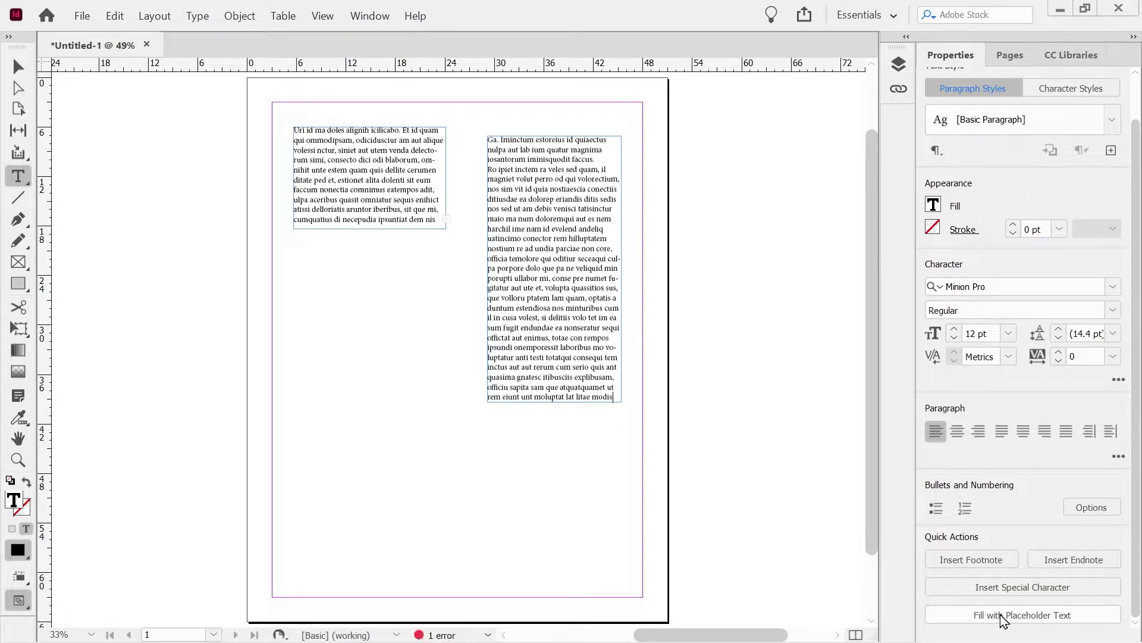
{"action": "left_click", "coordinate": [378, 184], "text": "ctrl"}
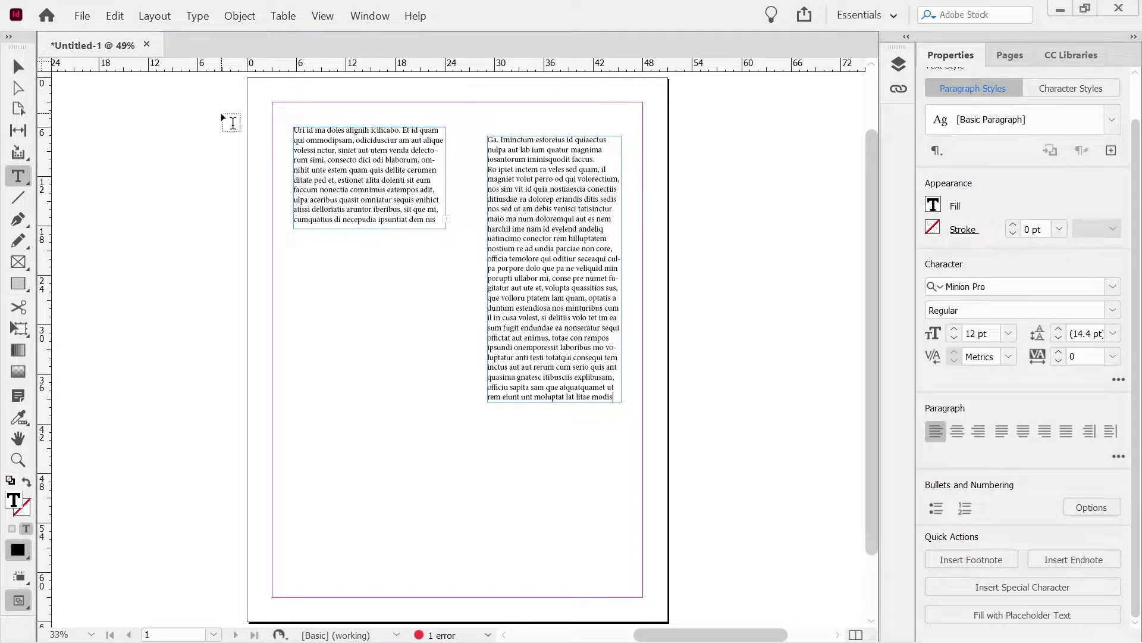
- Keep the left frame at the top margin and move the right frame down about a third of the page
{"action": "left_click", "coordinate": [28, 71]}
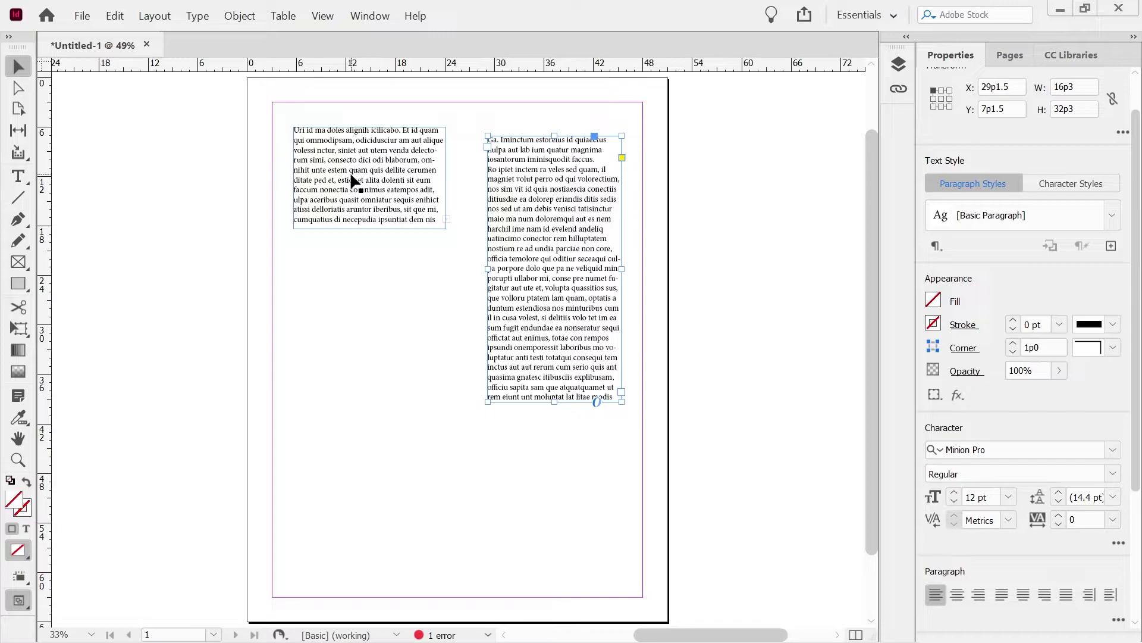
{"action": "left_click", "coordinate": [378, 510]}
{"action": "left_click", "coordinate": [438, 208]}
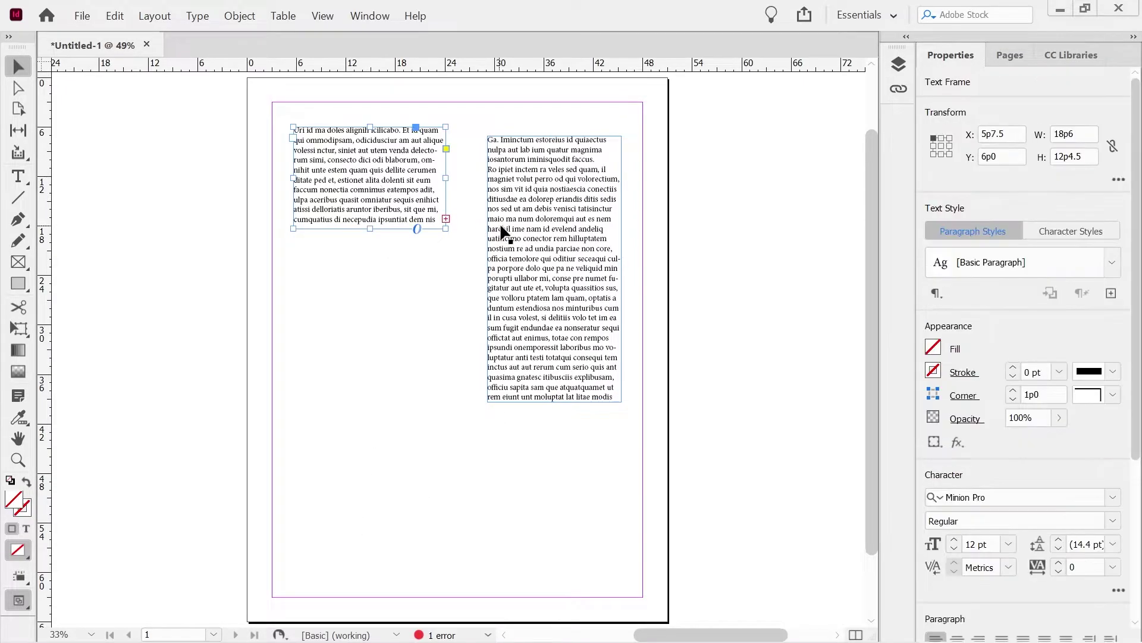
{"action": "left_click", "coordinate": [533, 232], "text": "shift"}
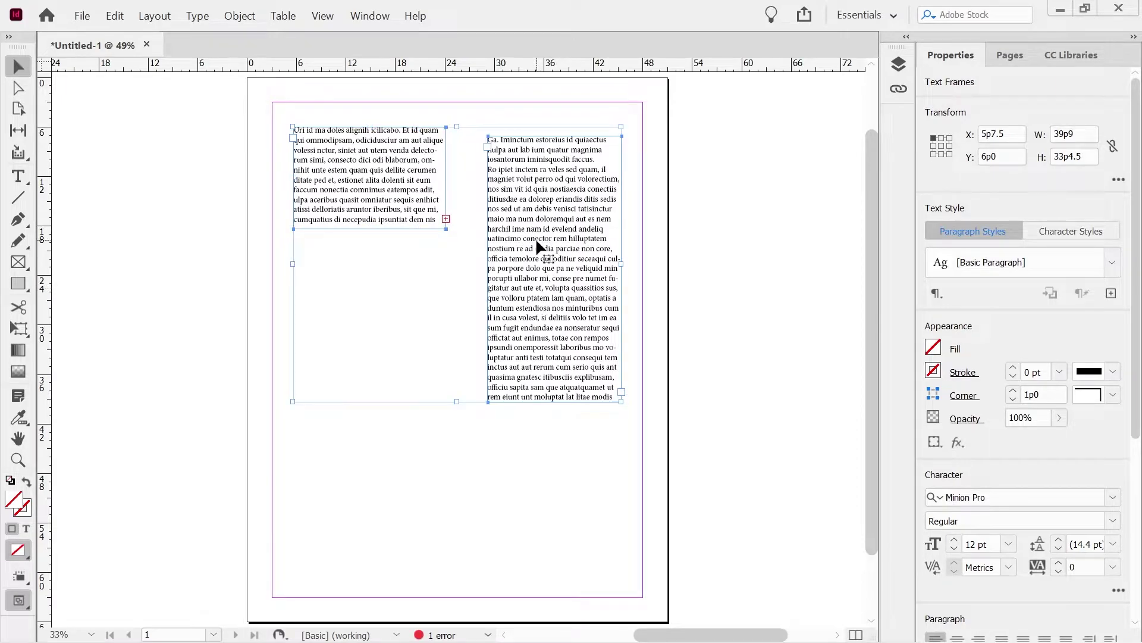
{"action": "mouse_move", "coordinate": [539, 247]}
{"action": "left_mouse_down"}
{"action": "mouse_move", "coordinate": [548, 363]}
{"action": "mouse_move", "coordinate": [527, 341]}
{"action": "mouse_move", "coordinate": [534, 356]}
{"action": "mouse_move", "coordinate": [526, 265]}
{"action": "left_mouse_up"}
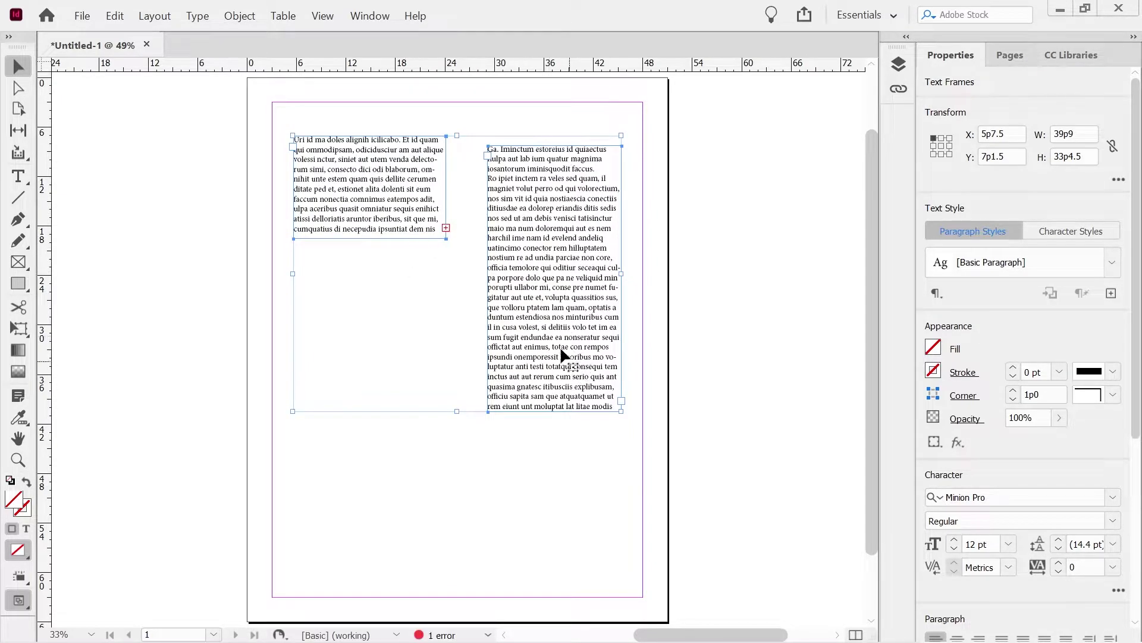
{"action": "left_click", "coordinate": [427, 445]}
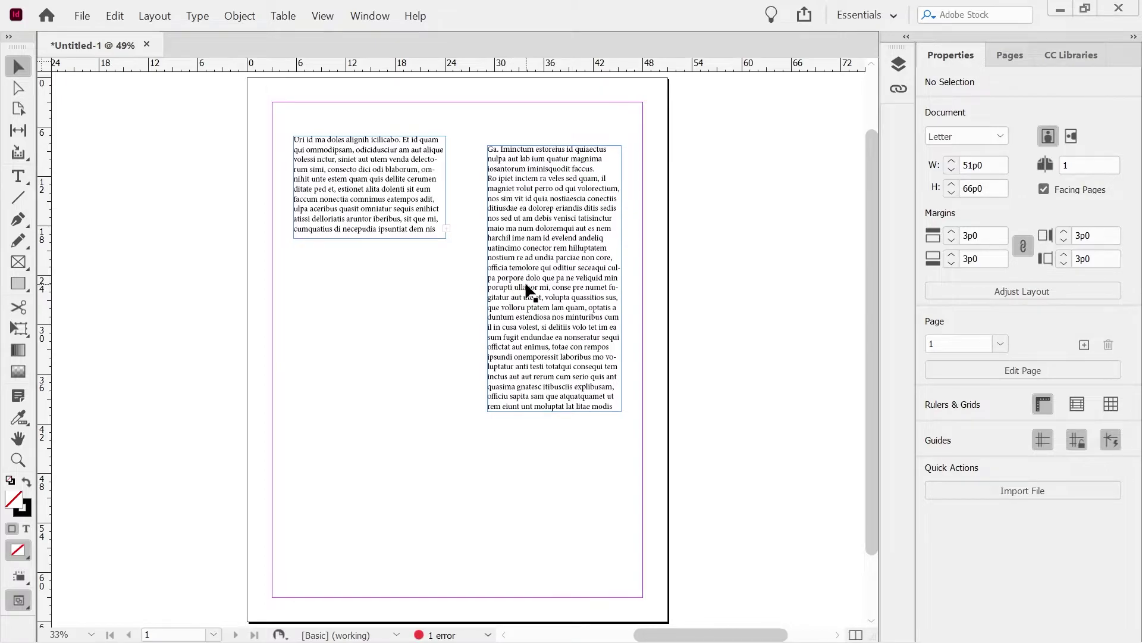
{"action": "left_click_drag", "start_coordinate": [526, 285], "coordinate": [526, 416]}
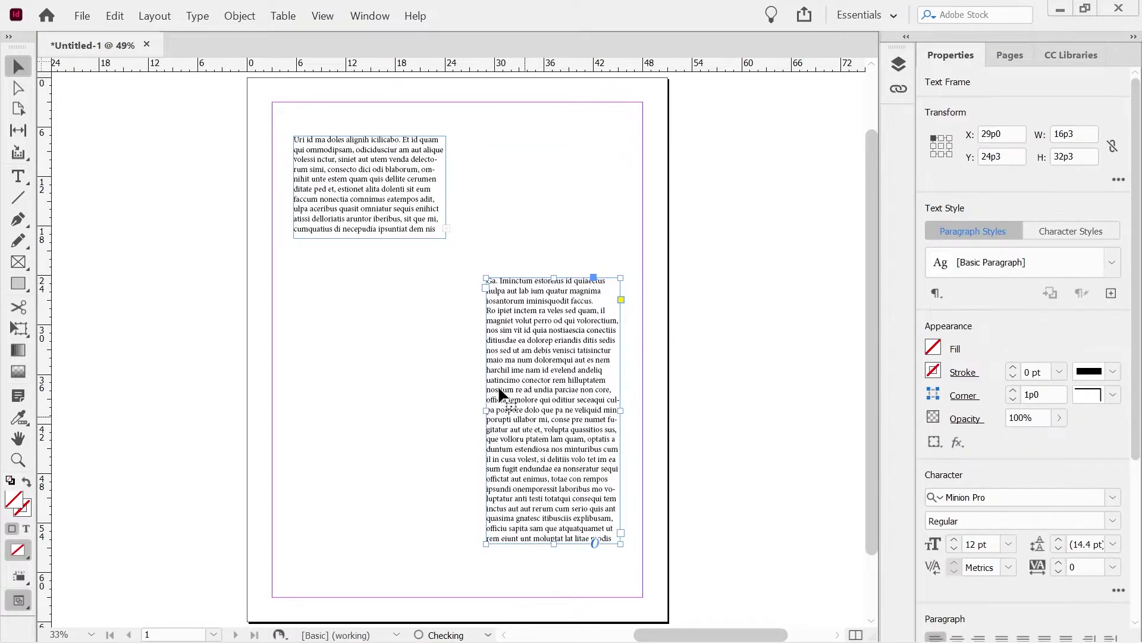
{"action": "left_click", "coordinate": [395, 221], "text": "shift"}
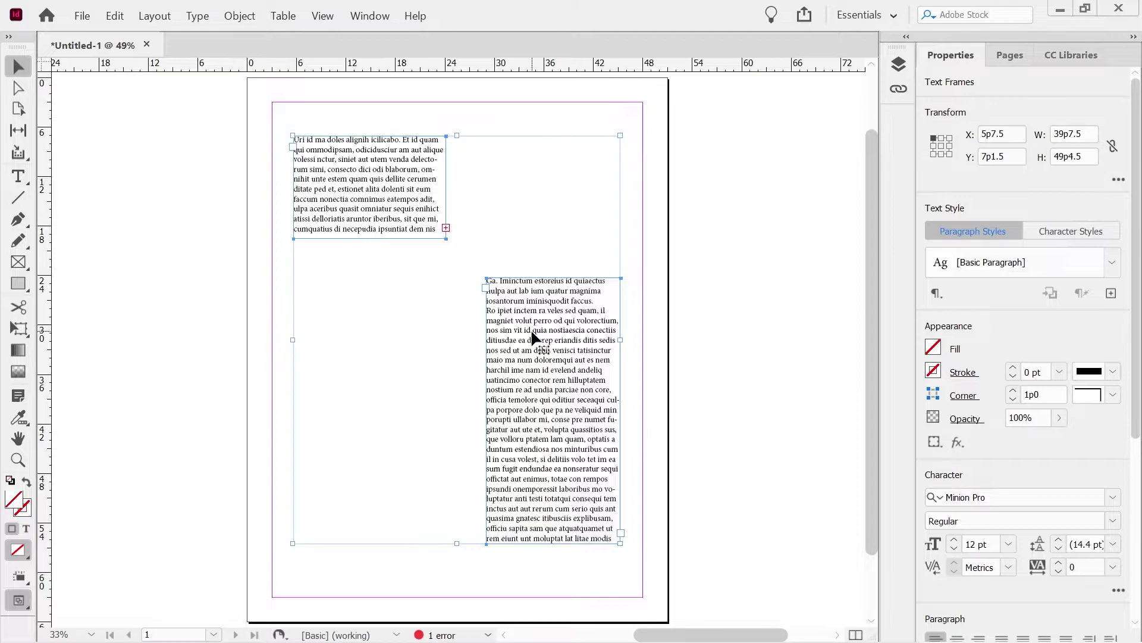
{"action": "mouse_move", "coordinate": [534, 337]}
{"action": "left_mouse_down"}
{"action": "mouse_move", "coordinate": [532, 307]}
{"action": "mouse_move", "coordinate": [534, 318]}
{"action": "left_mouse_up"}
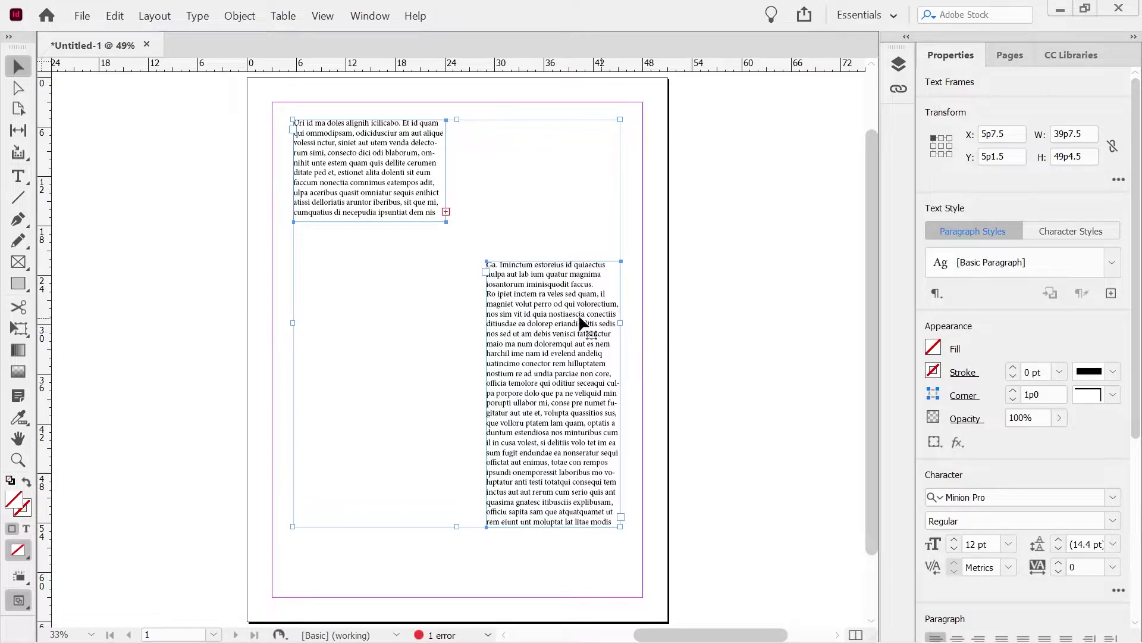
- Toggle Preview mode on and off with W to check the frame layout
{"action": "key", "text": "w"}
{"action": "key", "text": "w"}
{"action": "key", "text": "w"}
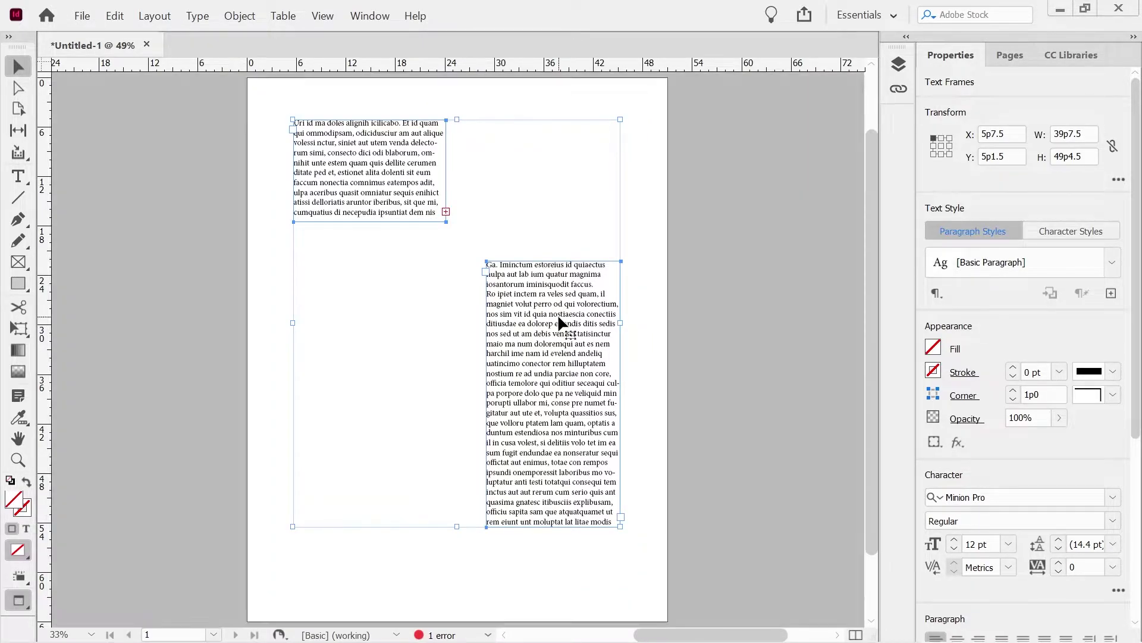
{"action": "key", "text": "w"}
{"action": "key", "text": "w"}
{"action": "key", "text": "w"}
{"action": "key", "text": "w"}
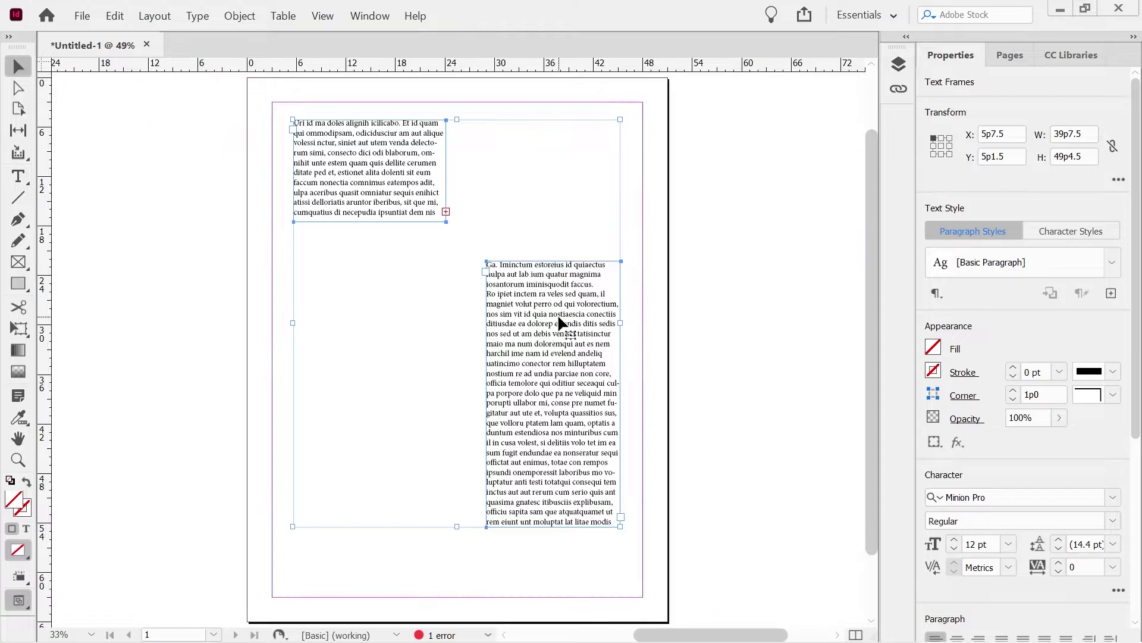
{"action": "key", "text": "w"}
{"action": "key", "text": "w"}
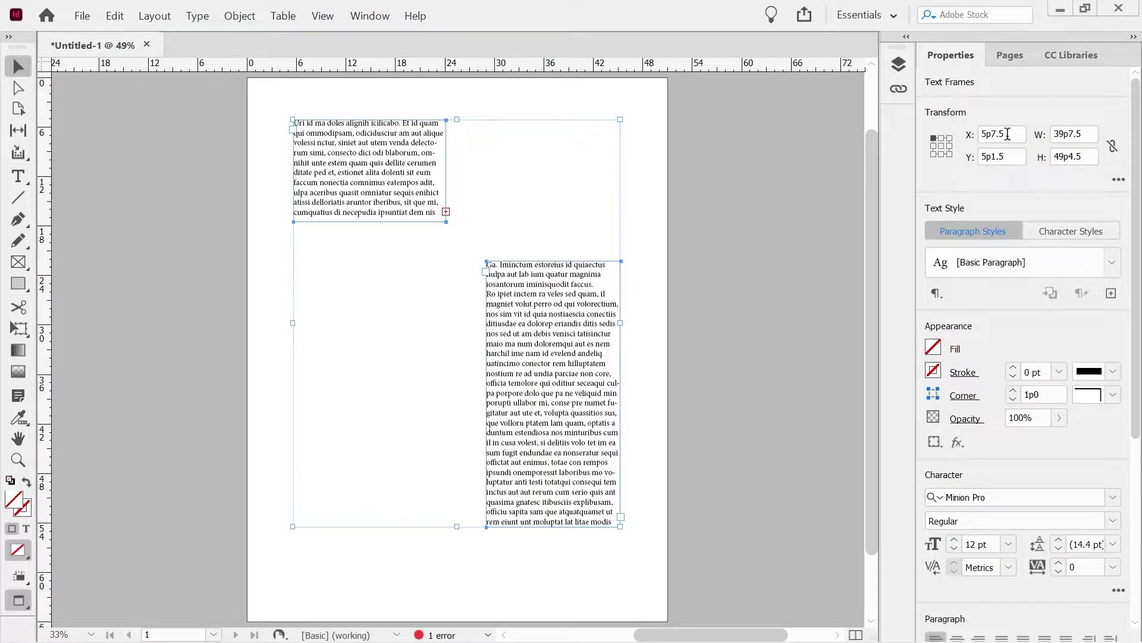
{"action": "key", "text": "w"}
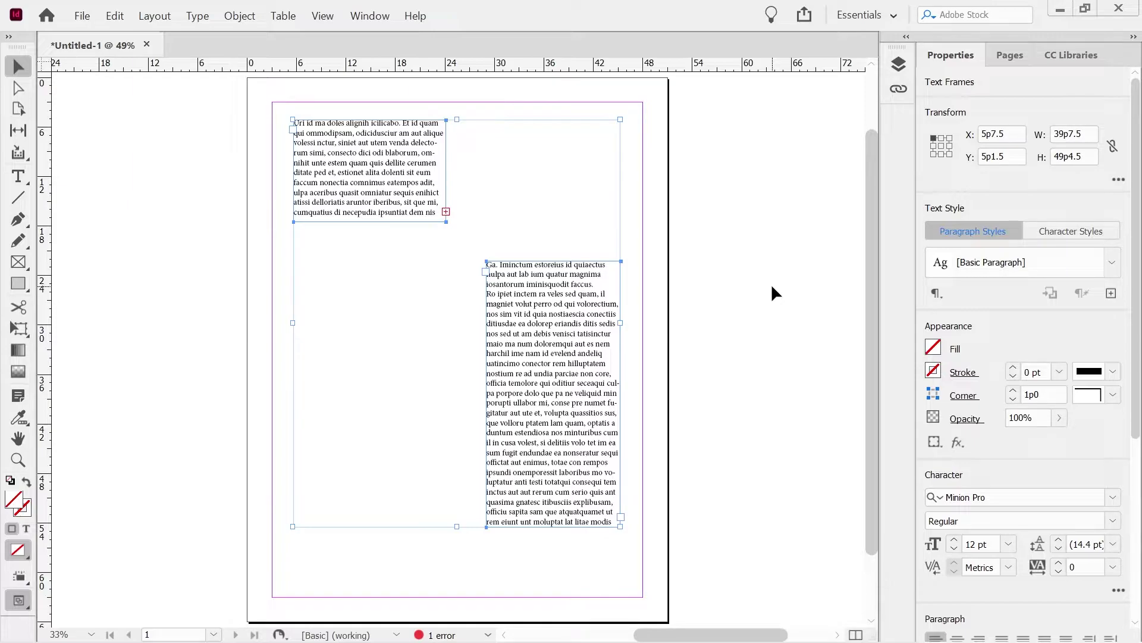
- Align the threaded frame under the first one and flow its overset text into a new 6p0-tall frame below
{"action": "left_click_drag", "start_coordinate": [553, 284], "coordinate": [379, 288]}
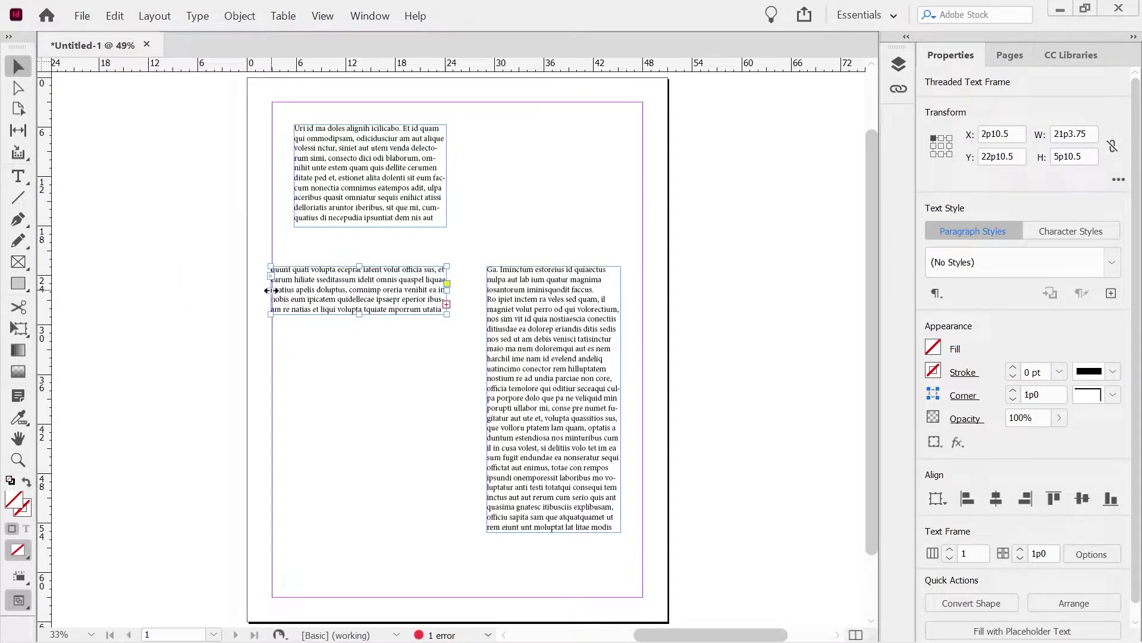
{"action": "left_click_drag", "start_coordinate": [269, 290], "coordinate": [293, 290]}
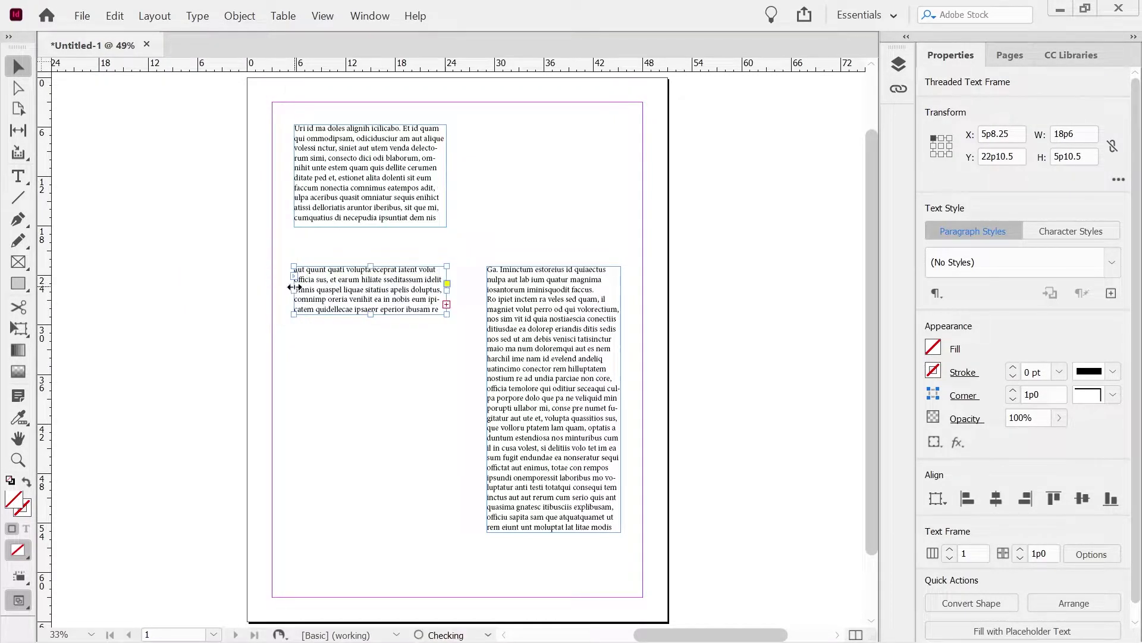
{"action": "left_click", "coordinate": [447, 304]}
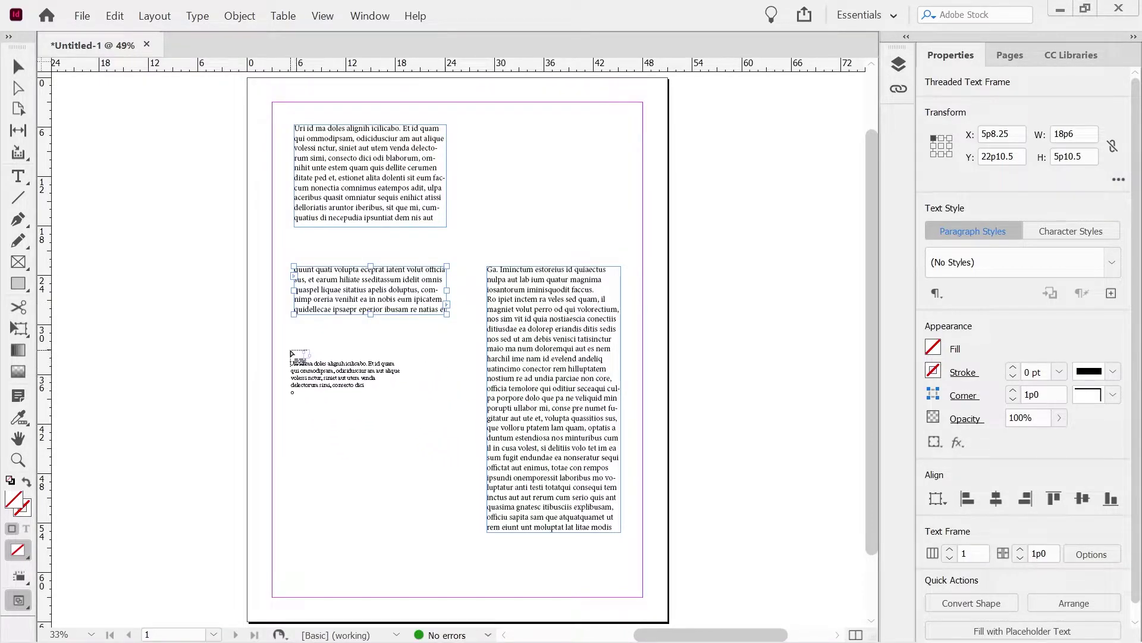
{"action": "left_click_drag", "start_coordinate": [291, 353], "coordinate": [446, 481]}
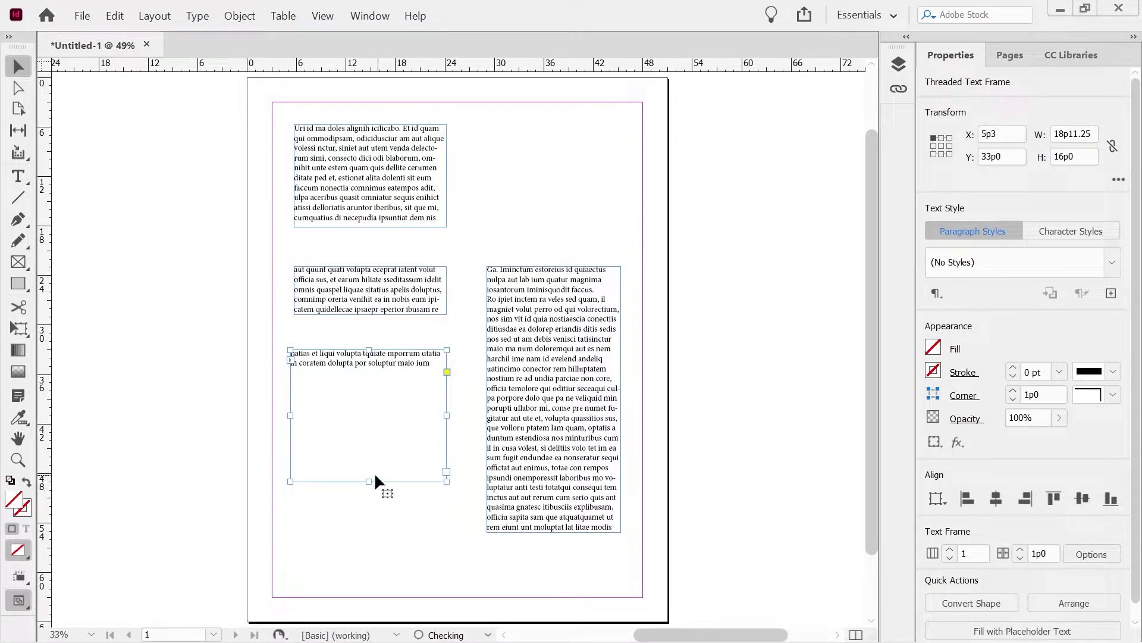
{"action": "left_click_drag", "start_coordinate": [369, 479], "coordinate": [369, 399]}
- Turn on Show Text Threads under View > Extras to reveal links between the three left frames
{"action": "left_click", "coordinate": [322, 16]}
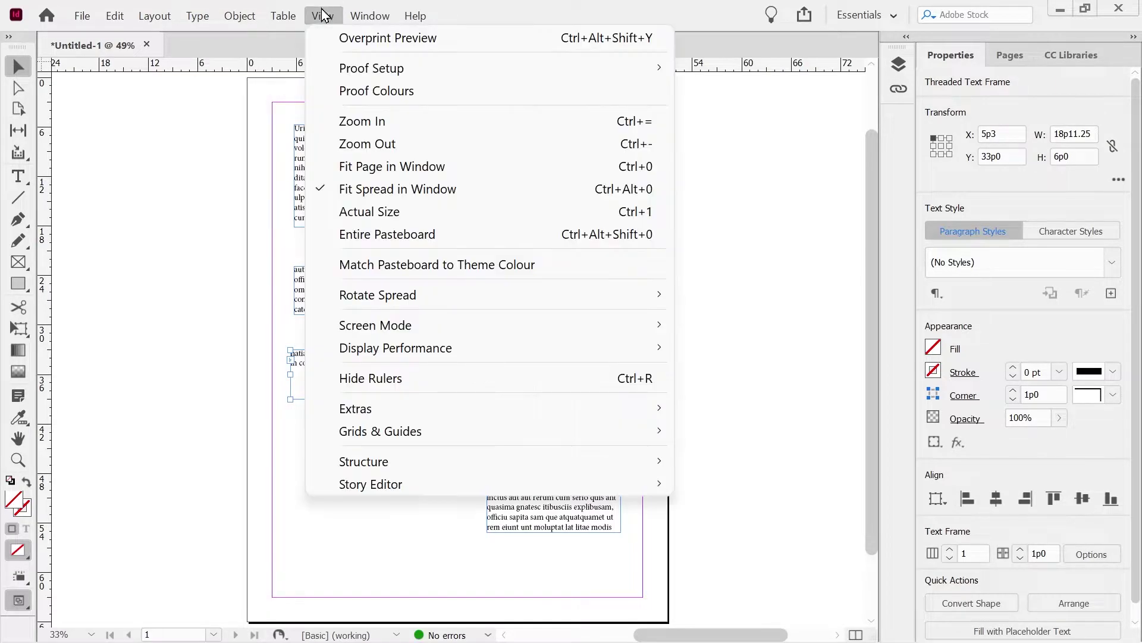
{"action": "mouse_move", "coordinate": [370, 408]}
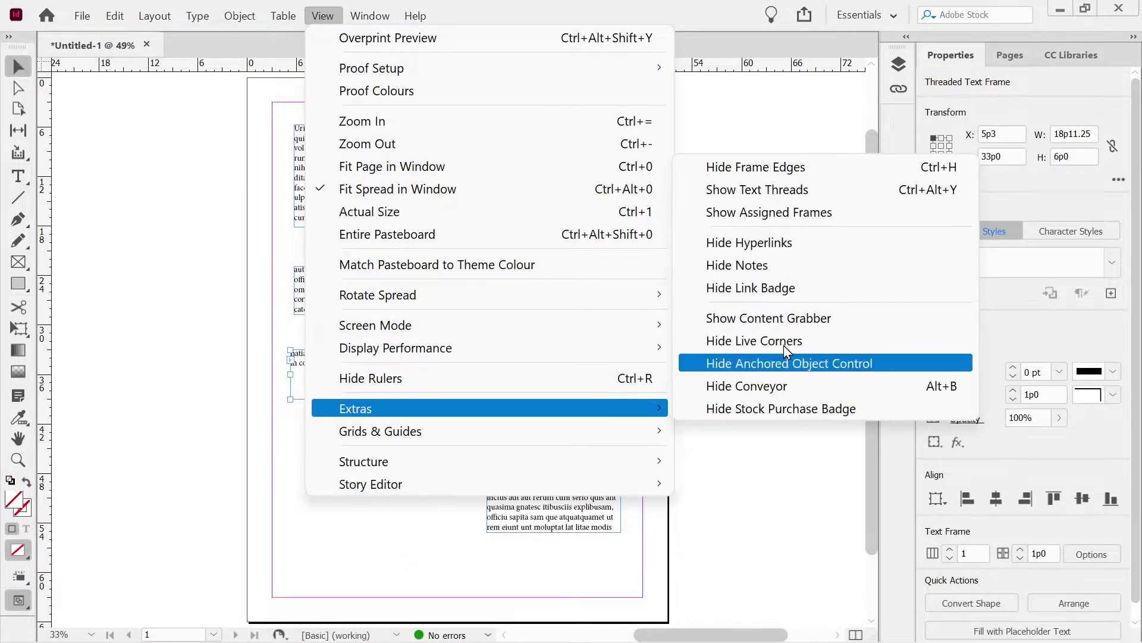
{"action": "left_click", "coordinate": [743, 189]}
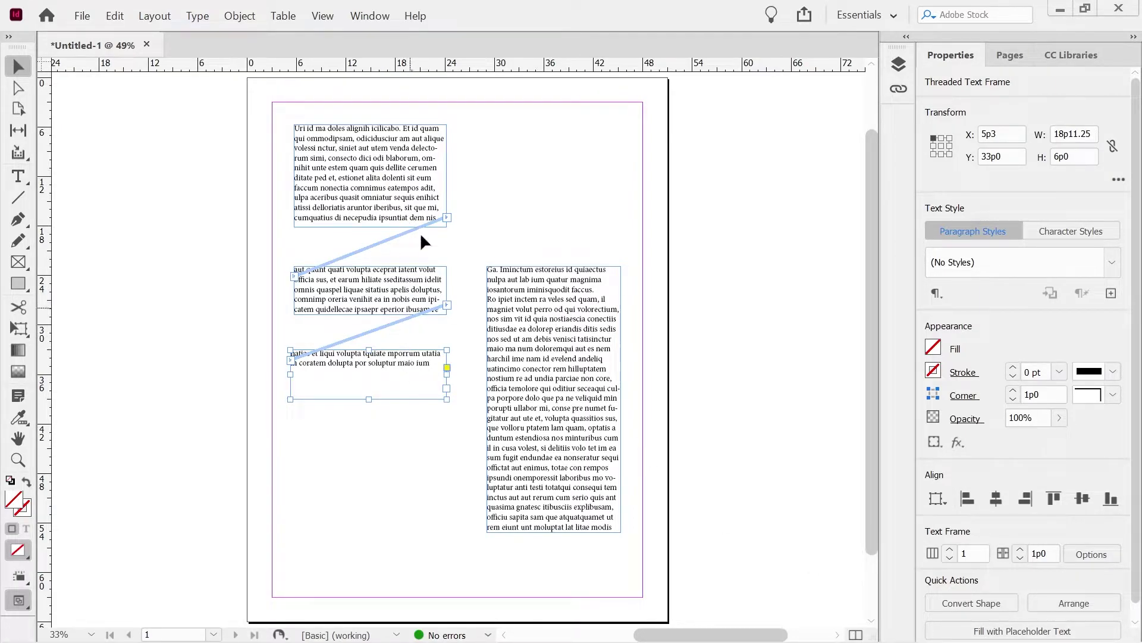
- Show hidden characters such as paragraph marks in the text and bring up the Pages panel
{"action": "key", "text": "alt+t"}
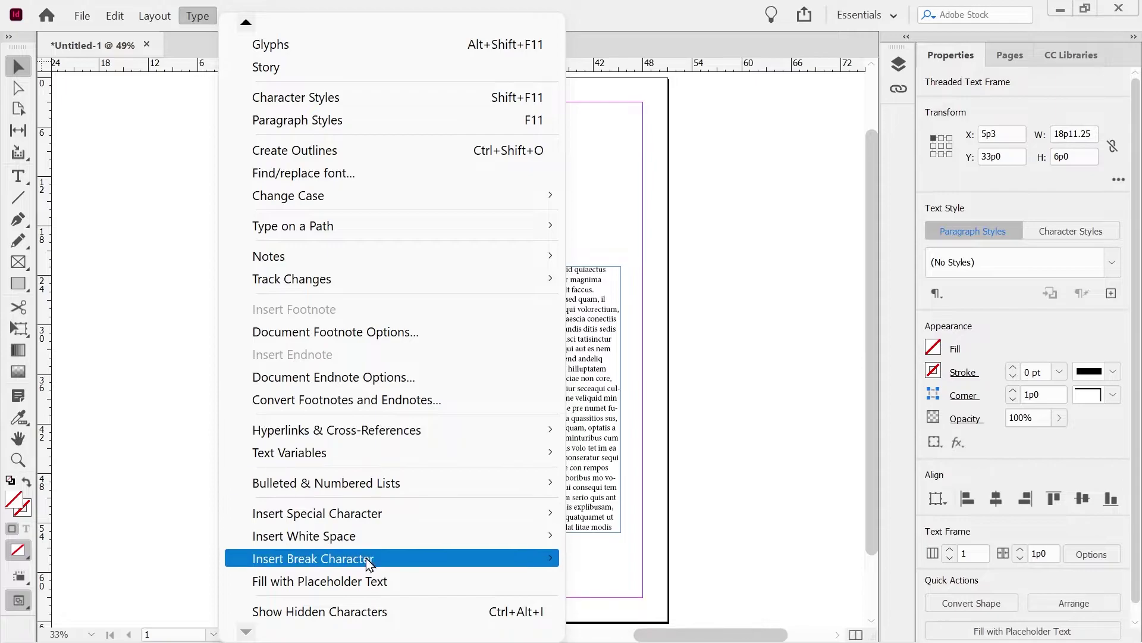
{"action": "mouse_move", "coordinate": [369, 562]}
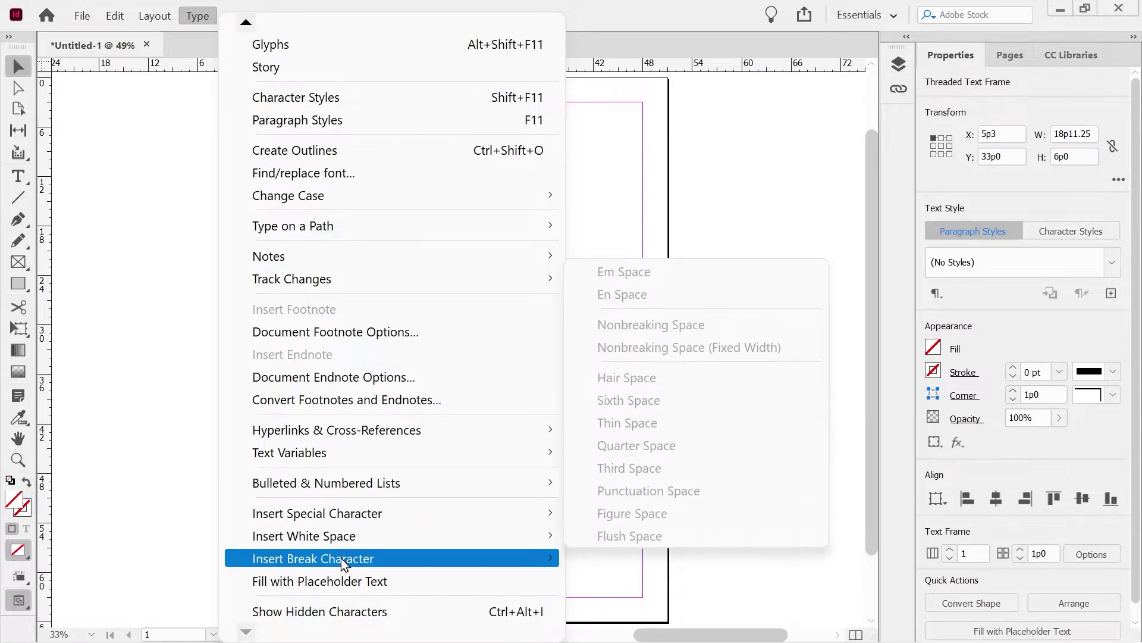
{"action": "left_click", "coordinate": [332, 606]}
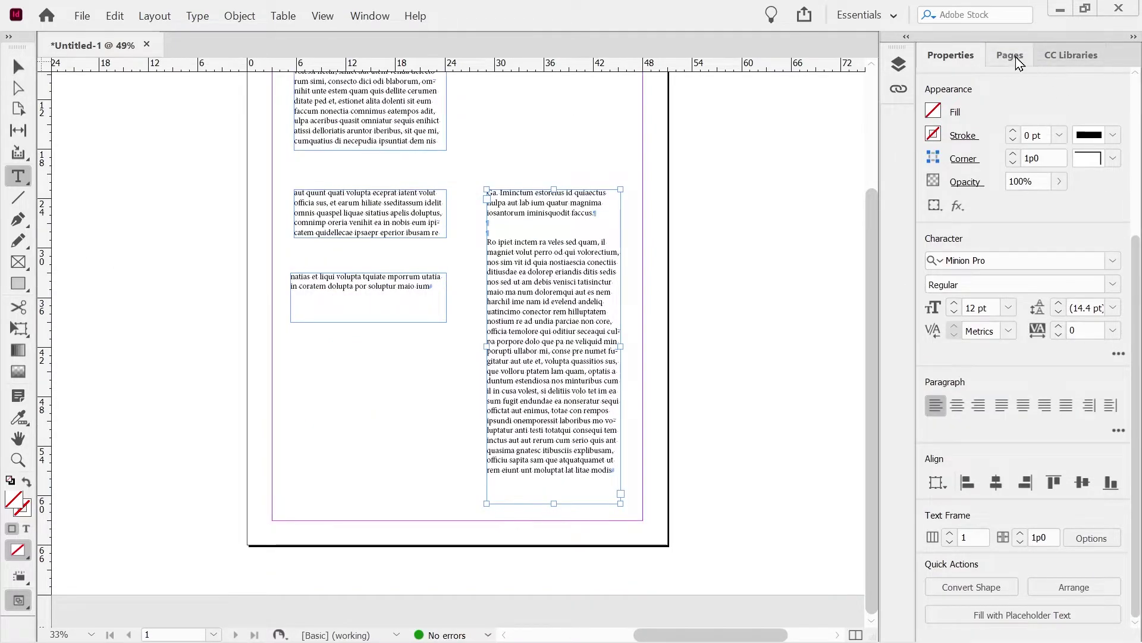
{"action": "left_click", "coordinate": [1010, 54]}
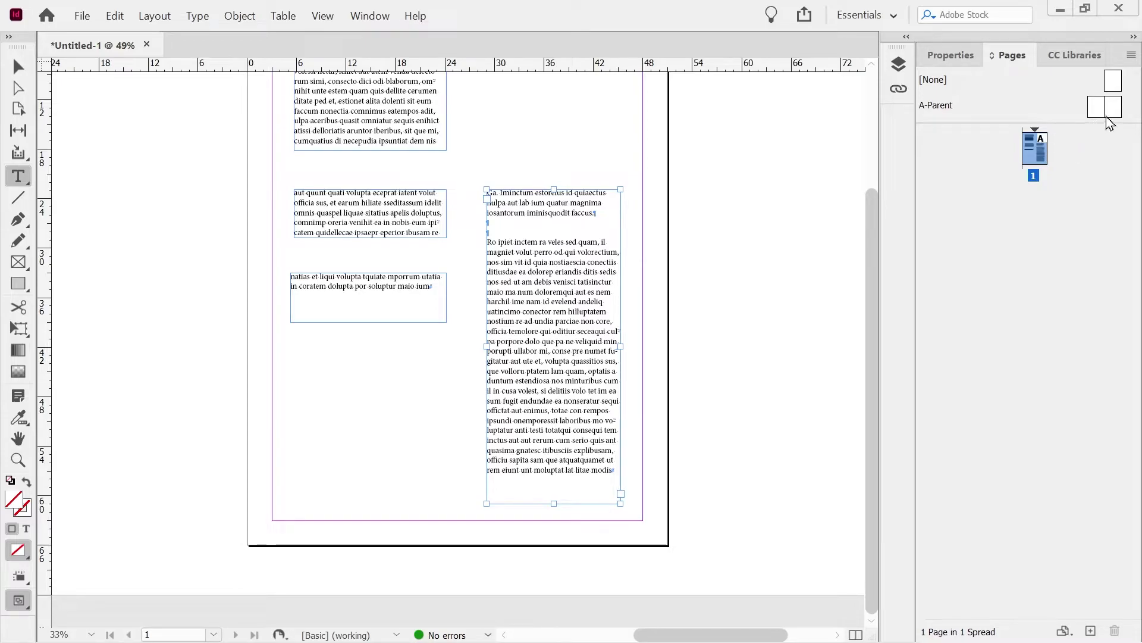
- Insert a second page based on A-Parent after page 1
{"action": "right_click", "coordinate": [1017, 266]}
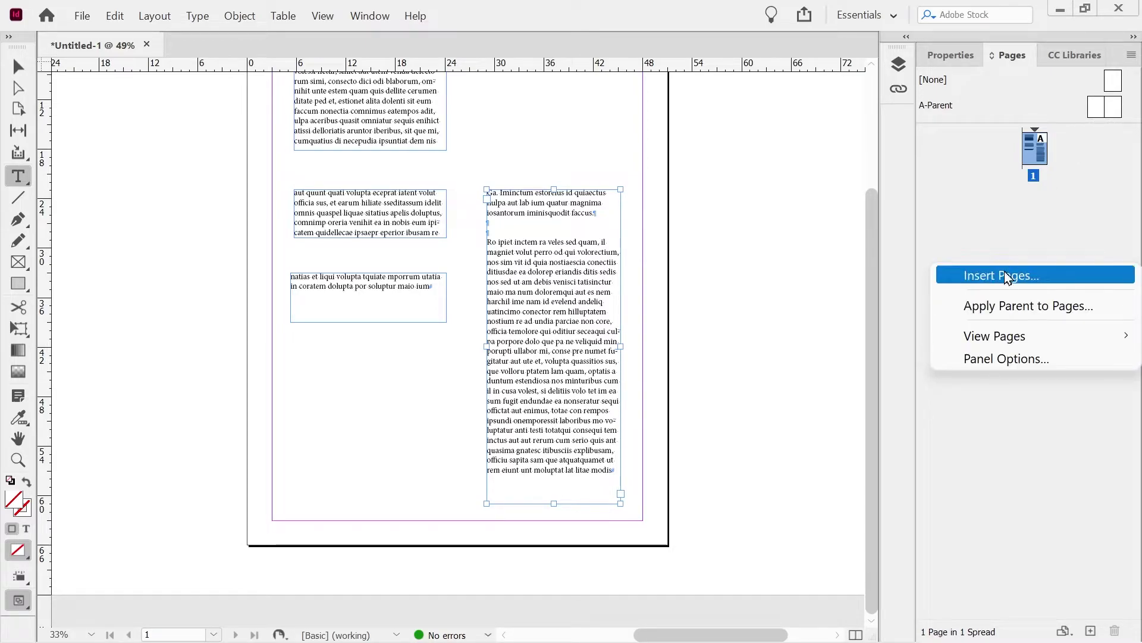
{"action": "left_click", "coordinate": [1002, 275]}
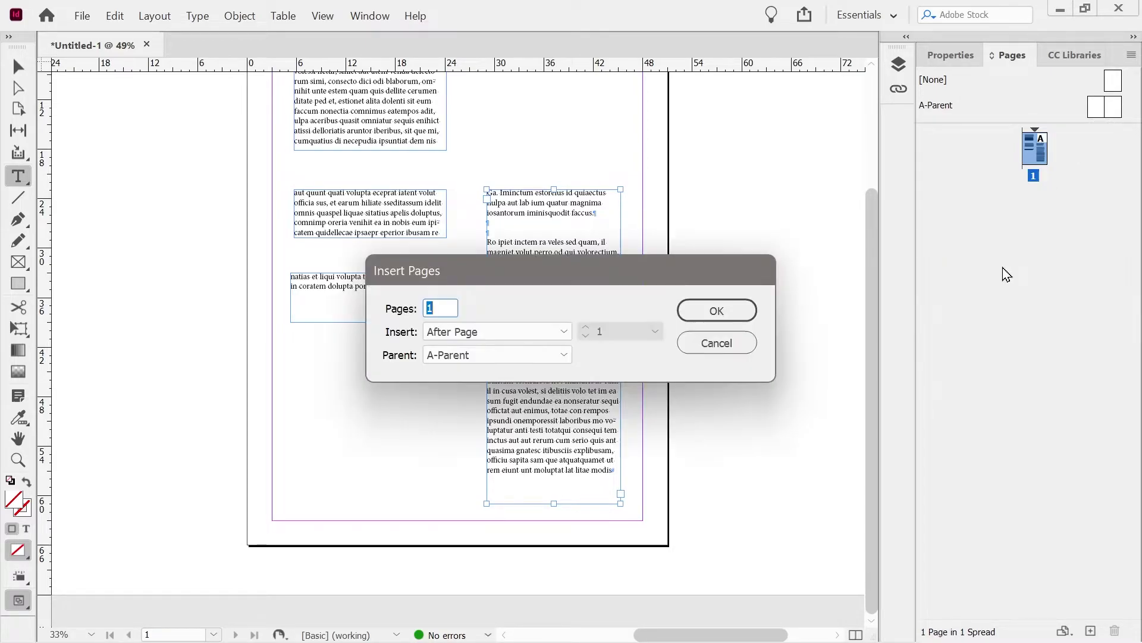
{"action": "left_click", "coordinate": [752, 314]}
- Load rafflesia.jpg from the cc0 Images folder with Ctrl+D to place it on page 2
{"action": "key", "text": "v"}
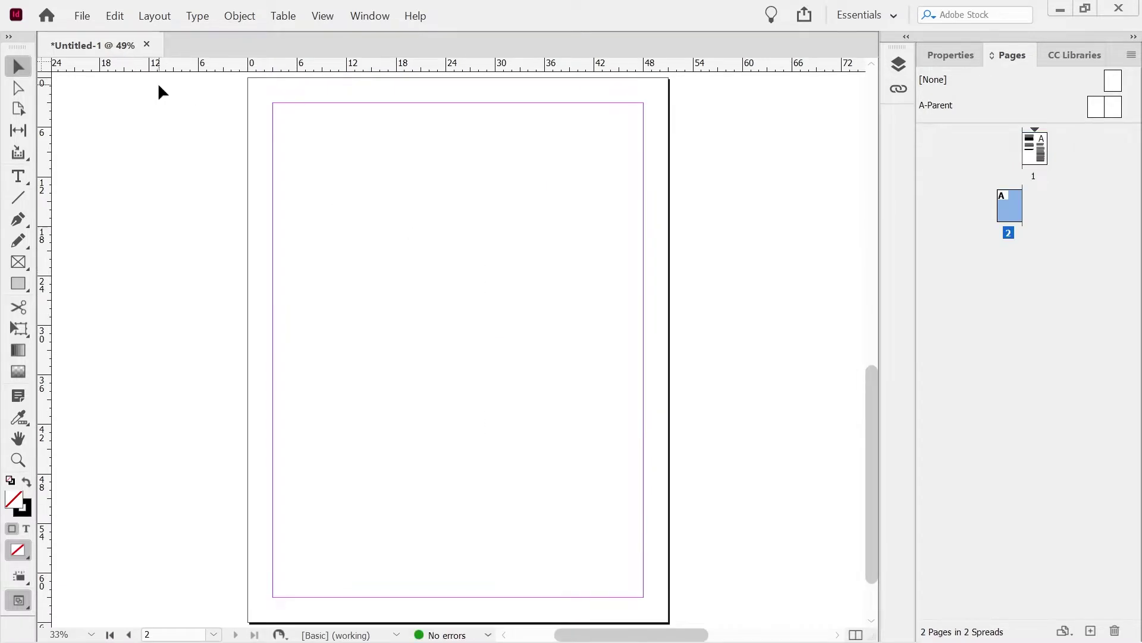
{"action": "key", "text": "ctrl+d"}
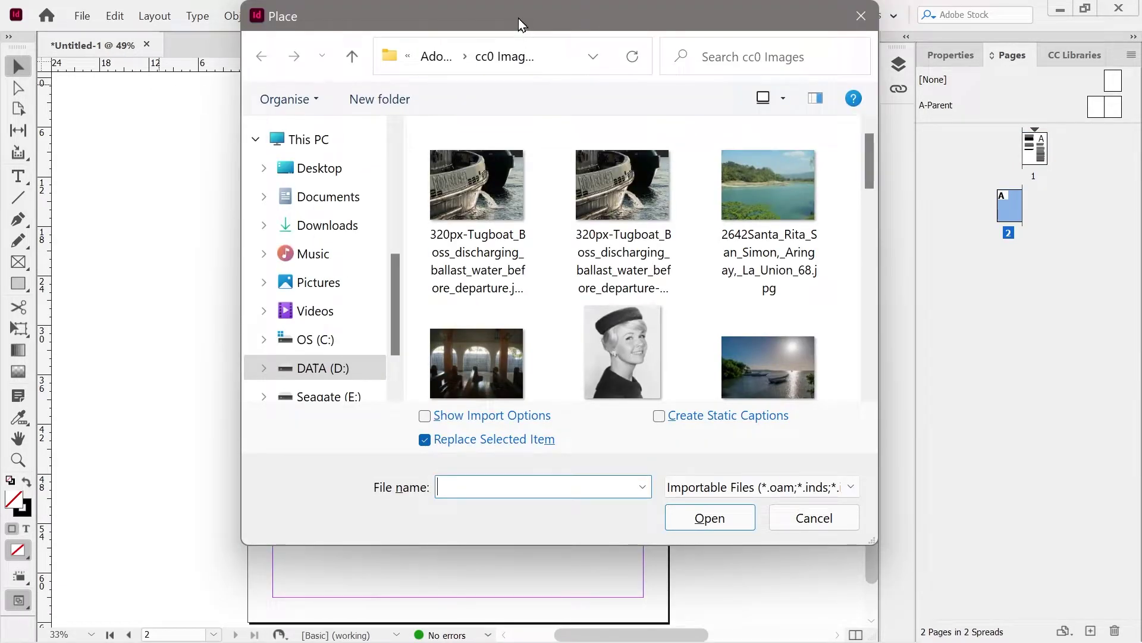
{"action": "left_click_drag", "start_coordinate": [495, 22], "coordinate": [470, 44]}
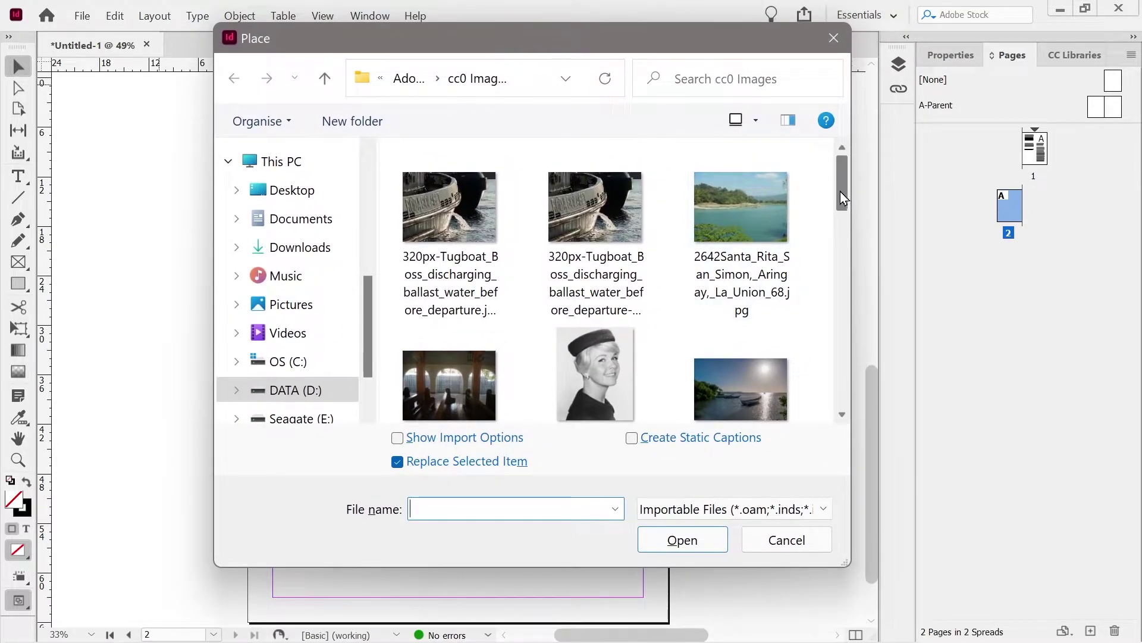
{"action": "right_click", "coordinate": [837, 227]}
{"action": "left_click", "coordinate": [295, 70]}
{"action": "left_click_drag", "start_coordinate": [836, 193], "coordinate": [847, 351]}
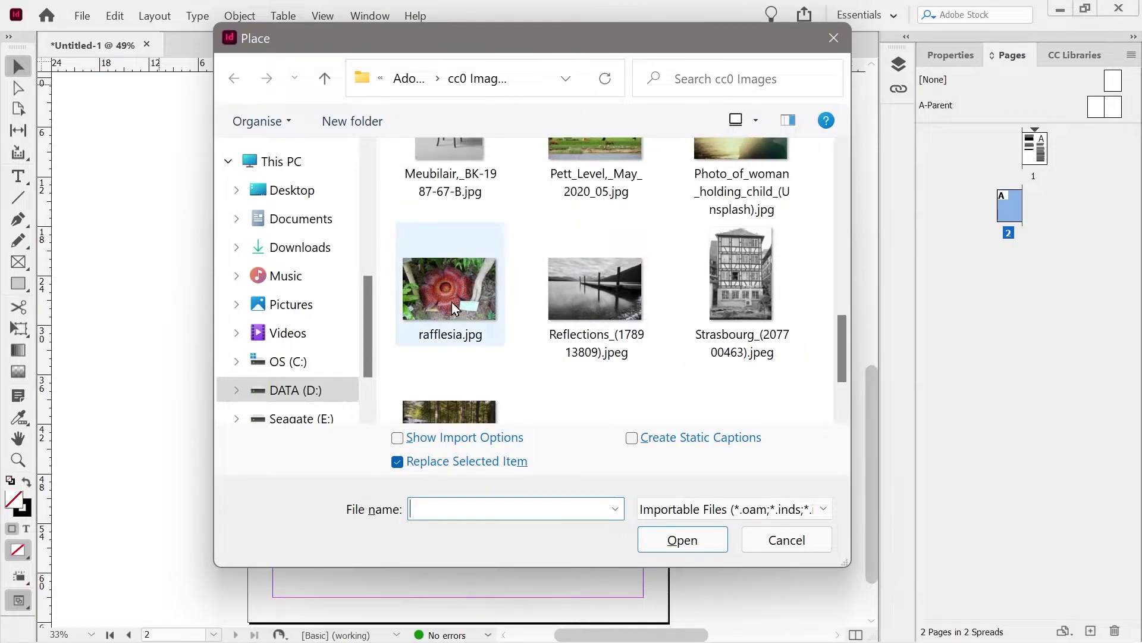
{"action": "left_click", "coordinate": [474, 314]}
{"action": "double_click", "coordinate": [435, 288]}
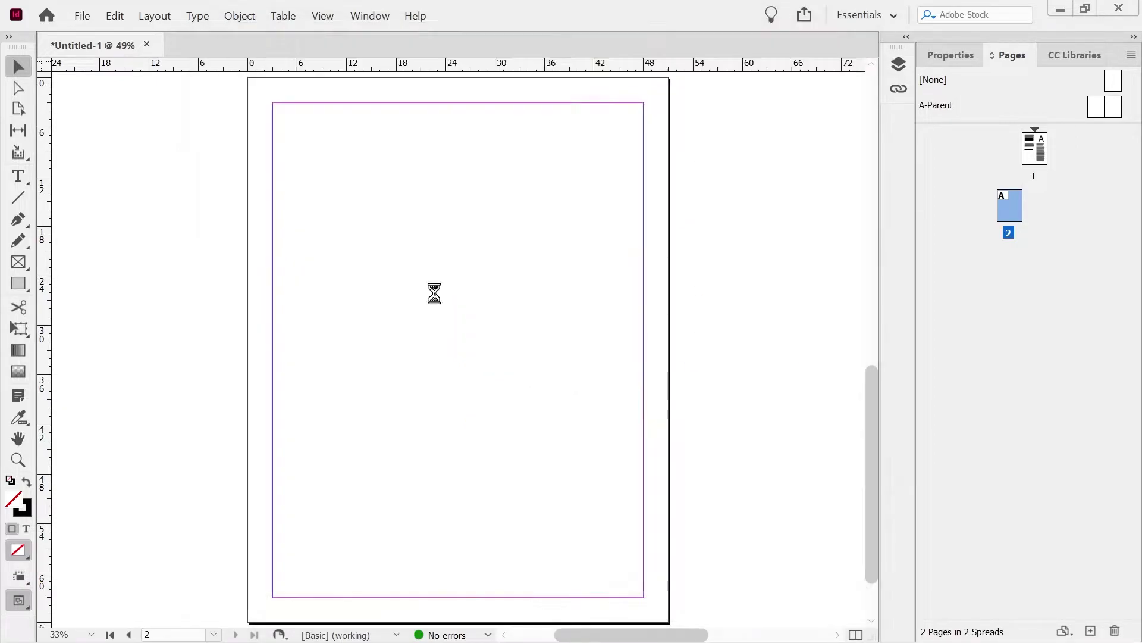
- Place the Rafflesia photo near page 2's top-left, then crop its left and right edges inward
{"action": "left_click", "coordinate": [415, 282]}
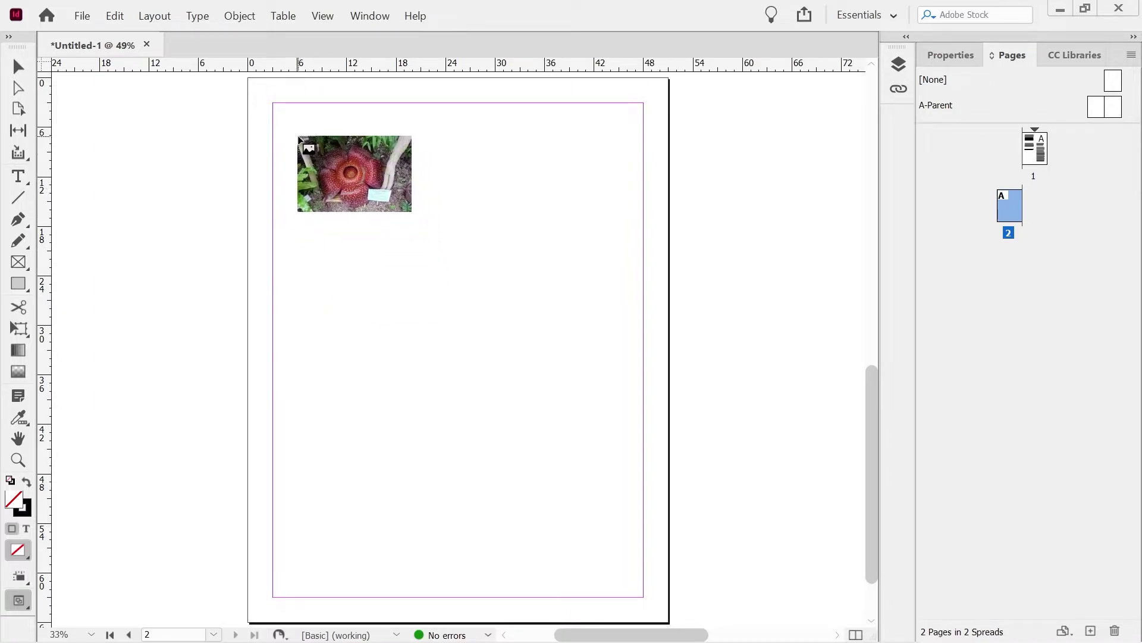
{"action": "left_click_drag", "start_coordinate": [298, 136], "coordinate": [410, 319]}
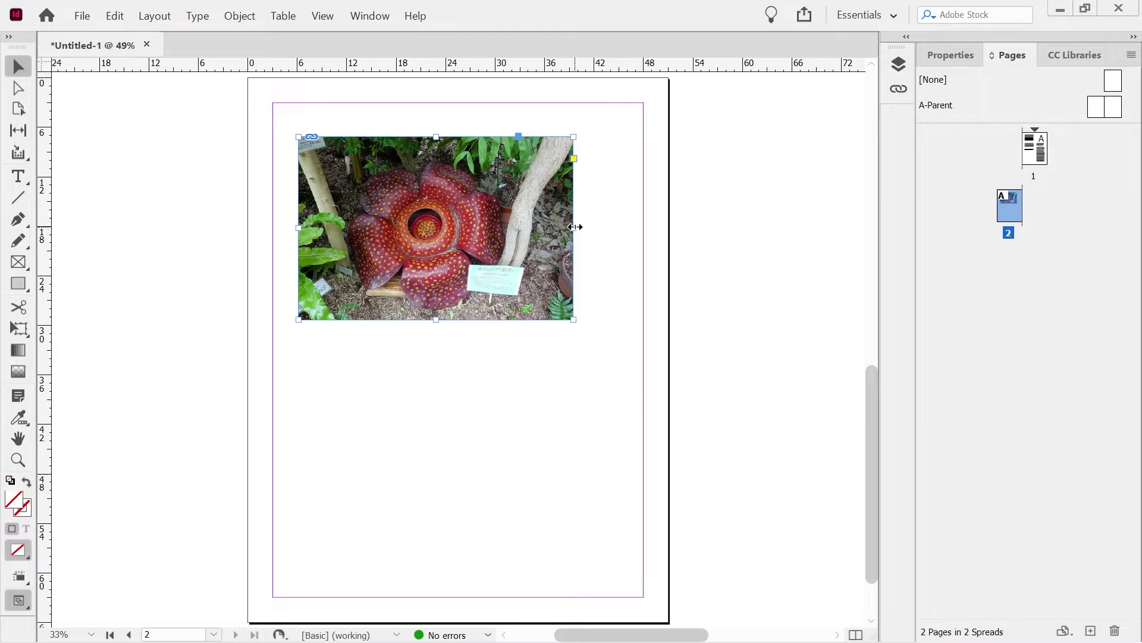
{"action": "left_click_drag", "start_coordinate": [575, 226], "coordinate": [520, 227]}
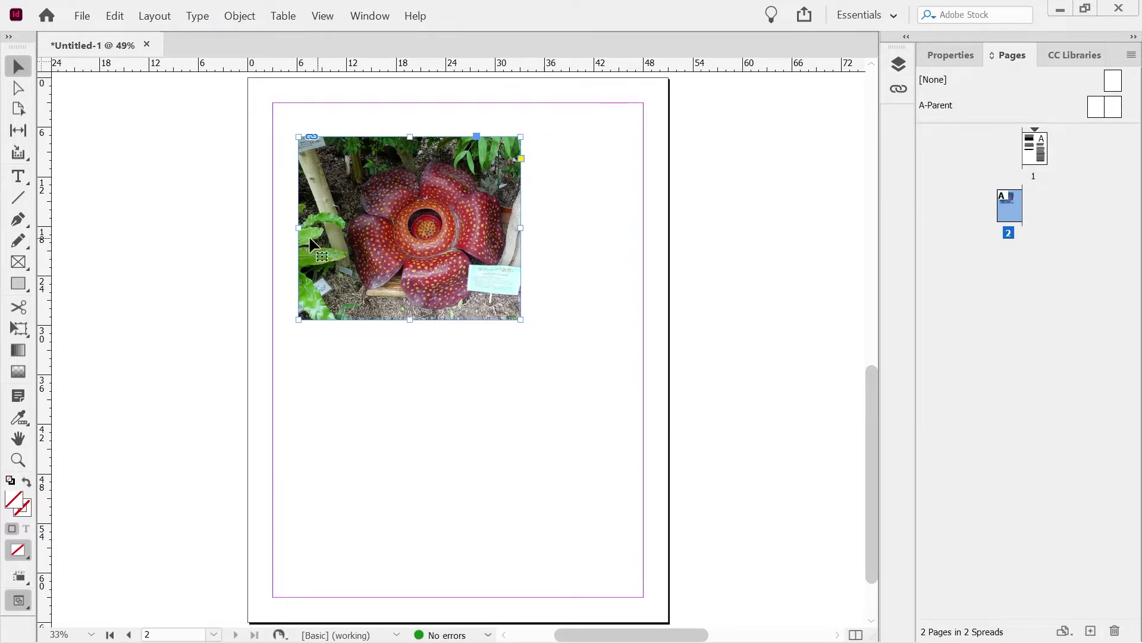
{"action": "left_click_drag", "start_coordinate": [299, 226], "coordinate": [337, 226]}
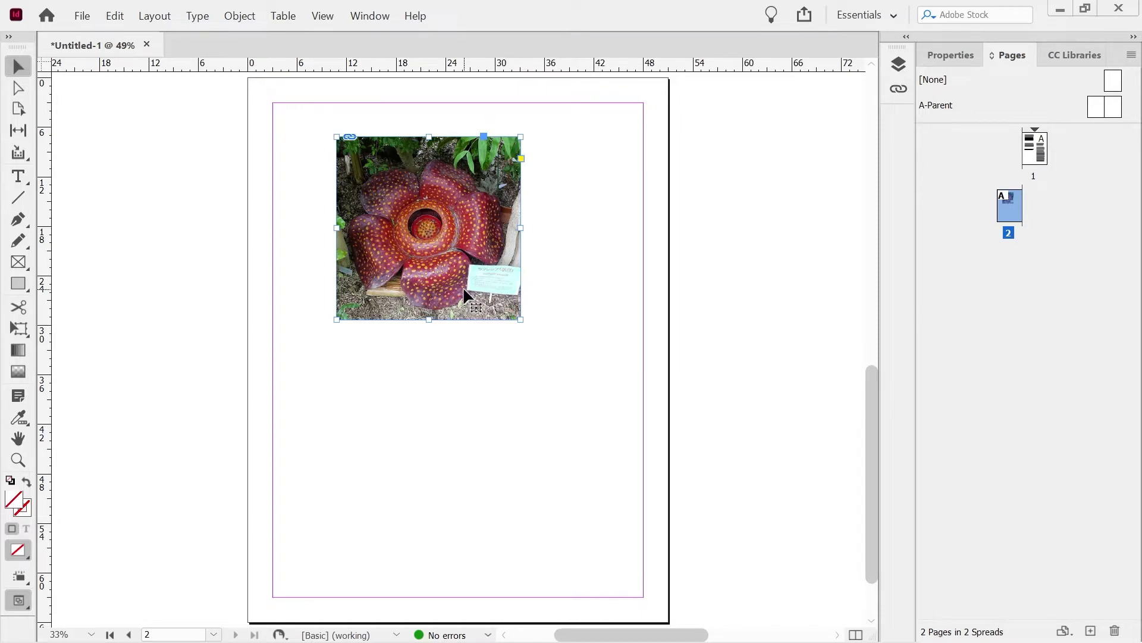
{"action": "key", "text": "ctrl+alt+equal"}
{"action": "key", "text": "ctrl+1"}
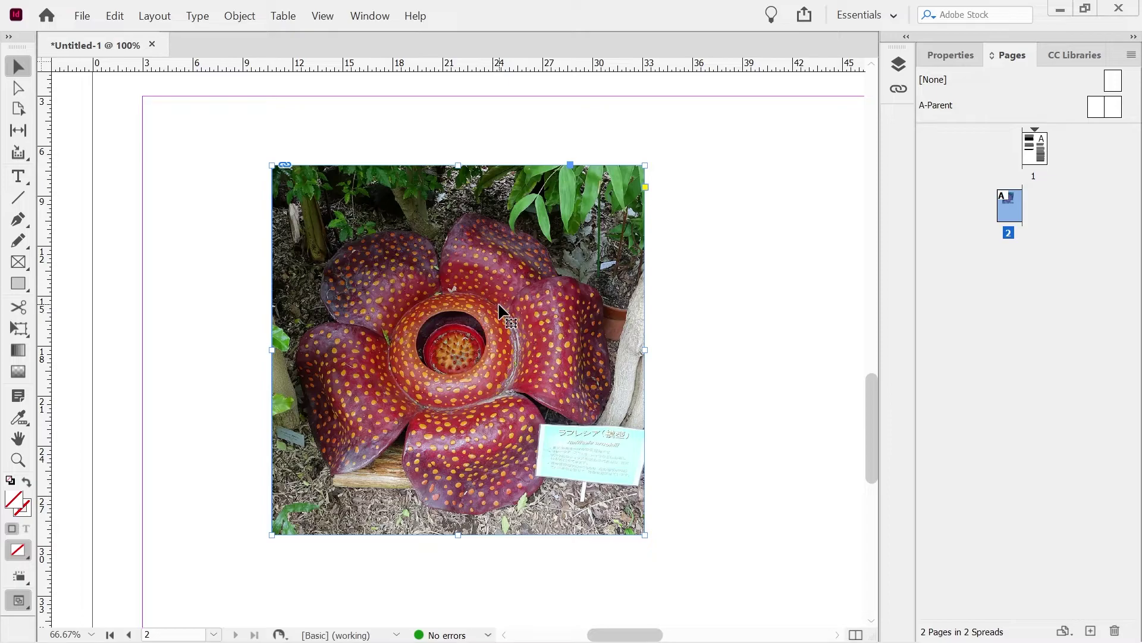
{"action": "key", "text": "ctrl+0"}
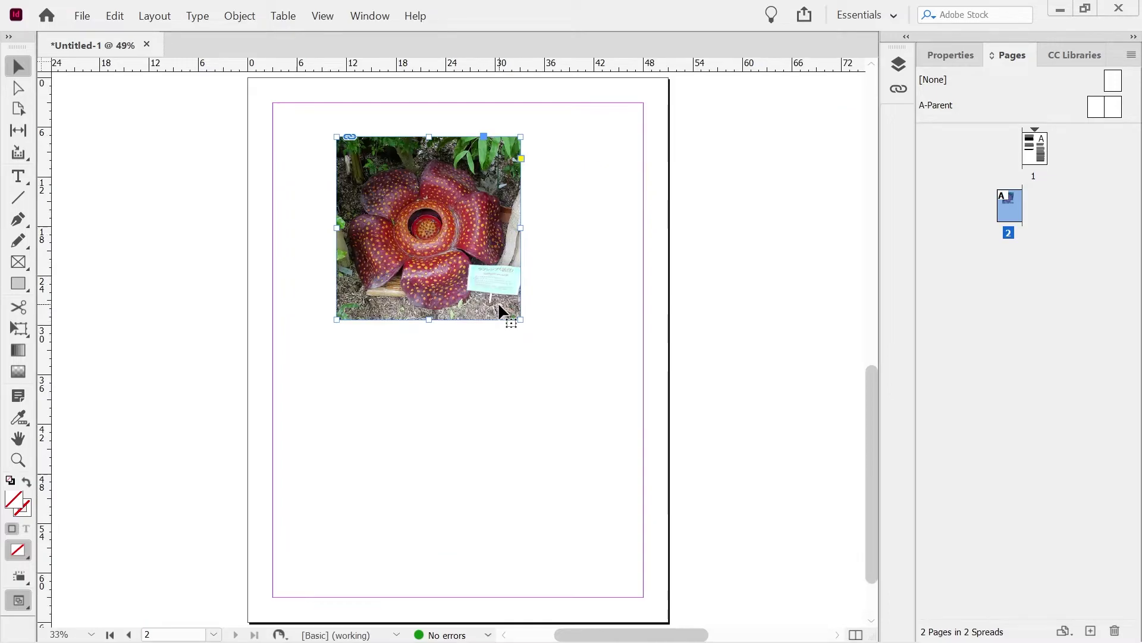
{"action": "double_click", "coordinate": [424, 238]}
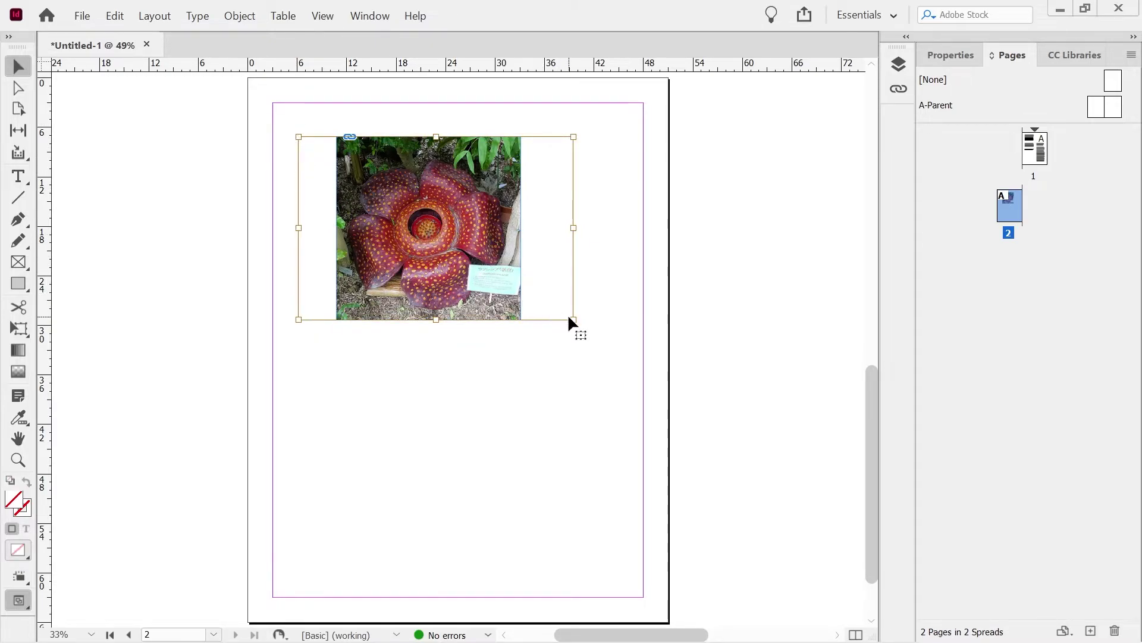
{"action": "key", "text": "Escape"}
{"action": "double_click", "coordinate": [426, 232]}
{"action": "key", "text": "Escape"}
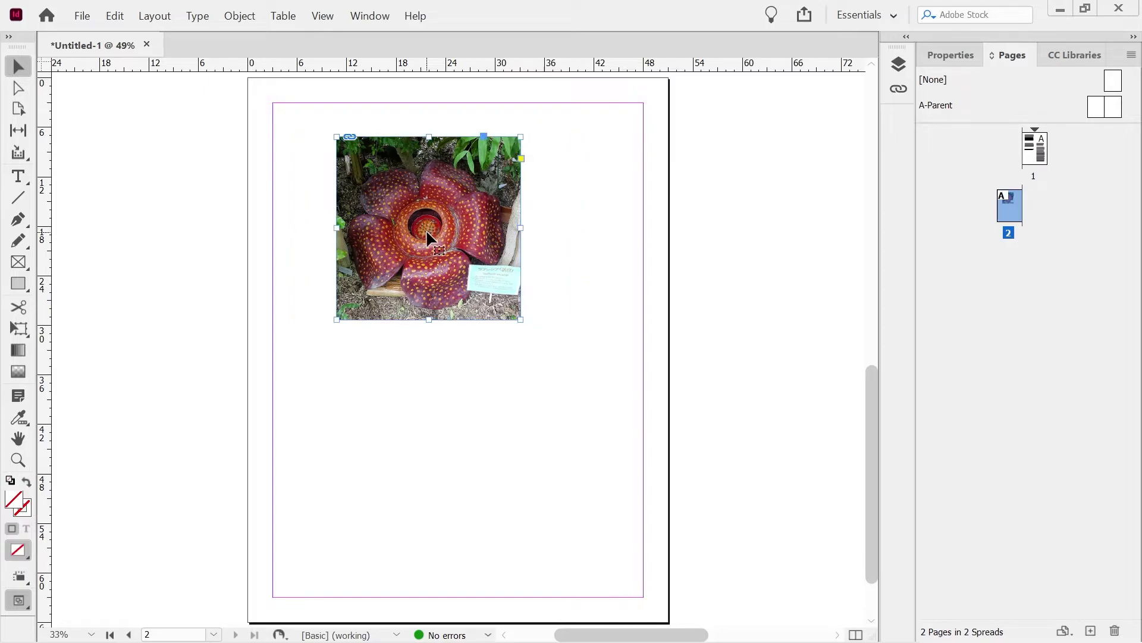
{"action": "double_click", "coordinate": [426, 232]}
{"action": "key", "text": "Escape"}
{"action": "double_click", "coordinate": [427, 231]}
{"action": "key", "text": "Escape"}
{"action": "double_click", "coordinate": [426, 232]}
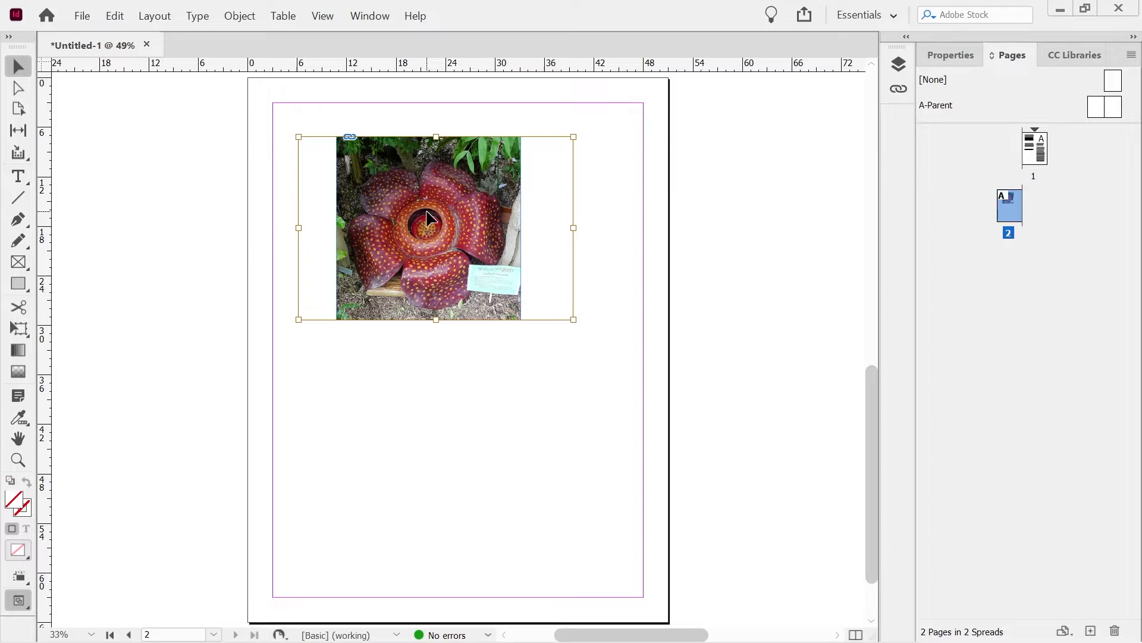
- Slide the picture sideways inside its frame, then undo that repositioning
{"action": "left_click_drag", "start_coordinate": [429, 221], "coordinate": [376, 215]}
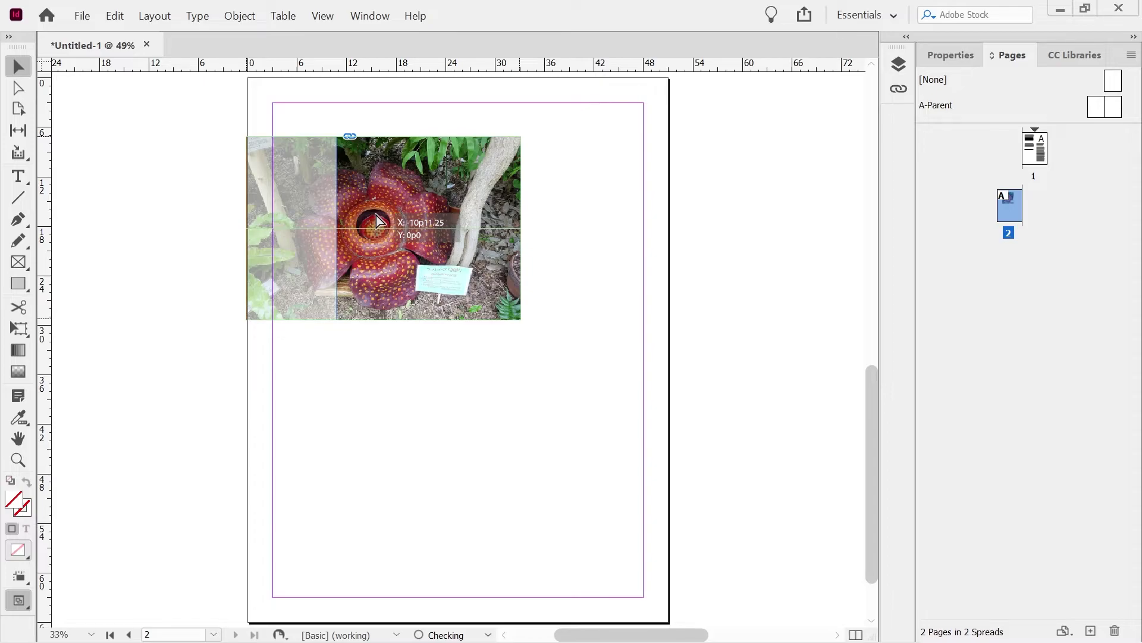
{"action": "left_click_drag", "start_coordinate": [376, 216], "coordinate": [376, 217]}
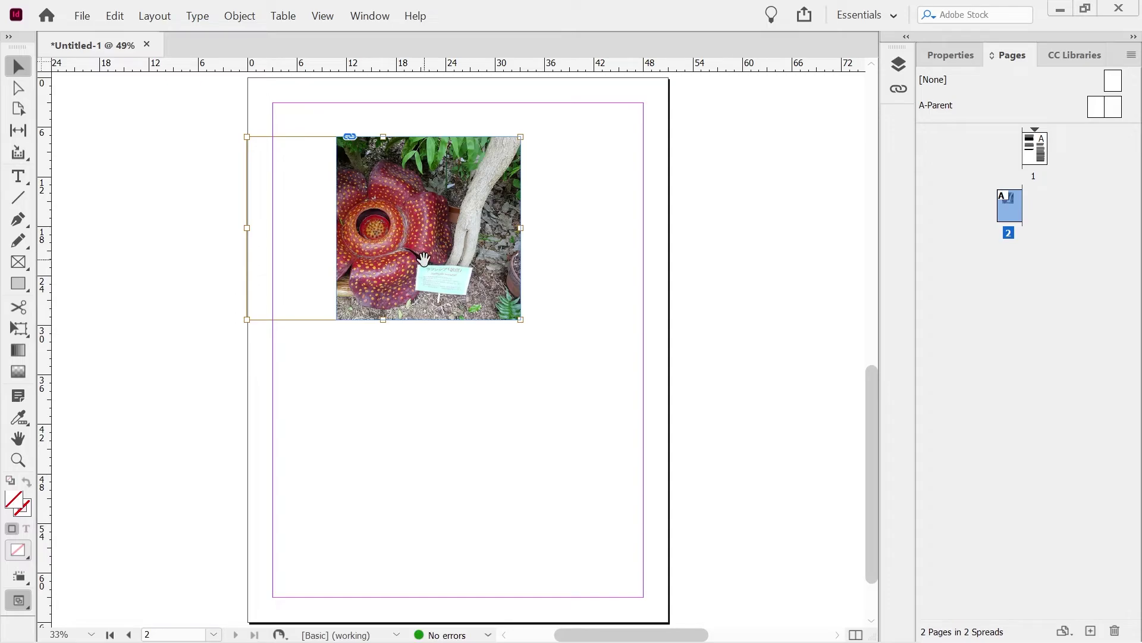
{"action": "key", "text": "ctrl+shift+e"}
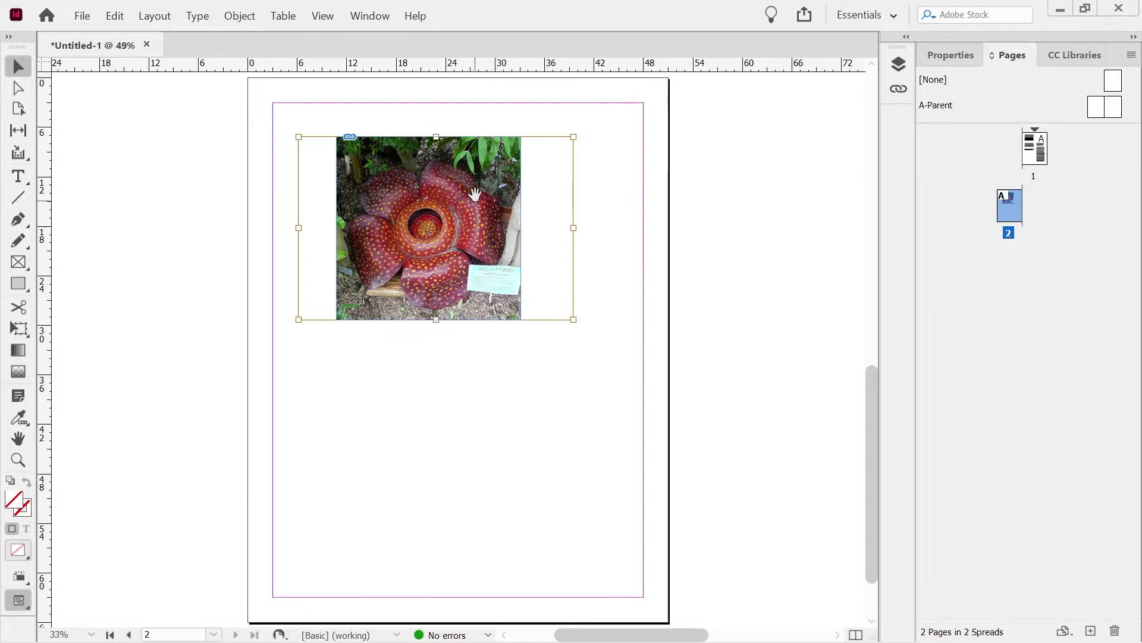
{"action": "left_click", "coordinate": [120, 162]}
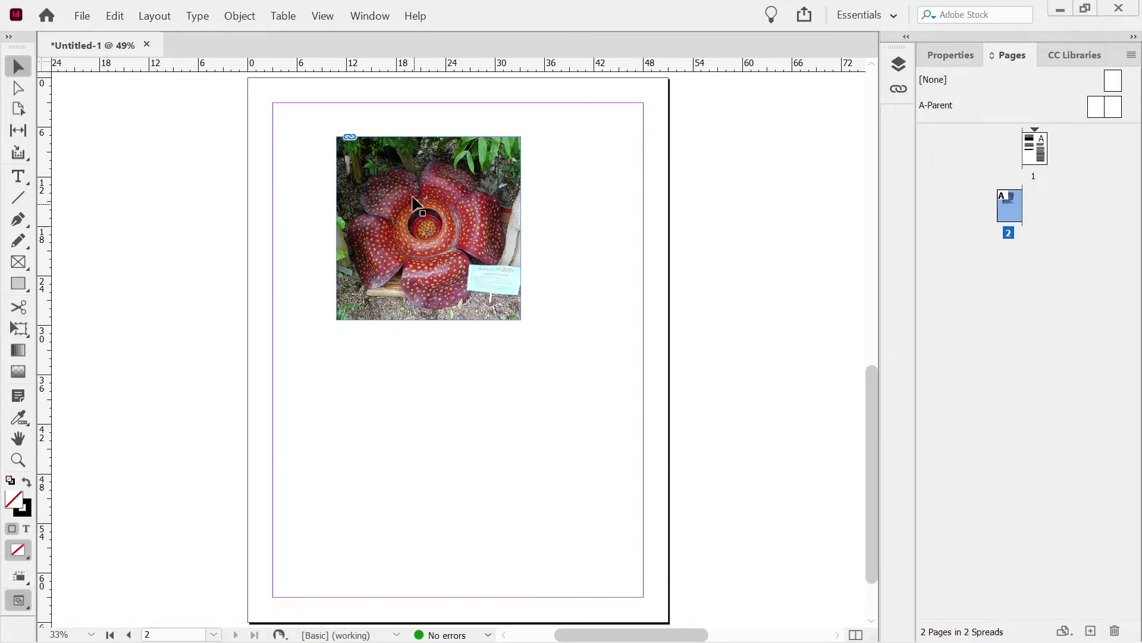
- Move the photo down, shrink the frame to fit the picture, then drag it back up-left
{"action": "left_click_drag", "start_coordinate": [414, 198], "coordinate": [466, 366]}
{"action": "left_click_drag", "start_coordinate": [459, 412], "coordinate": [485, 402]}
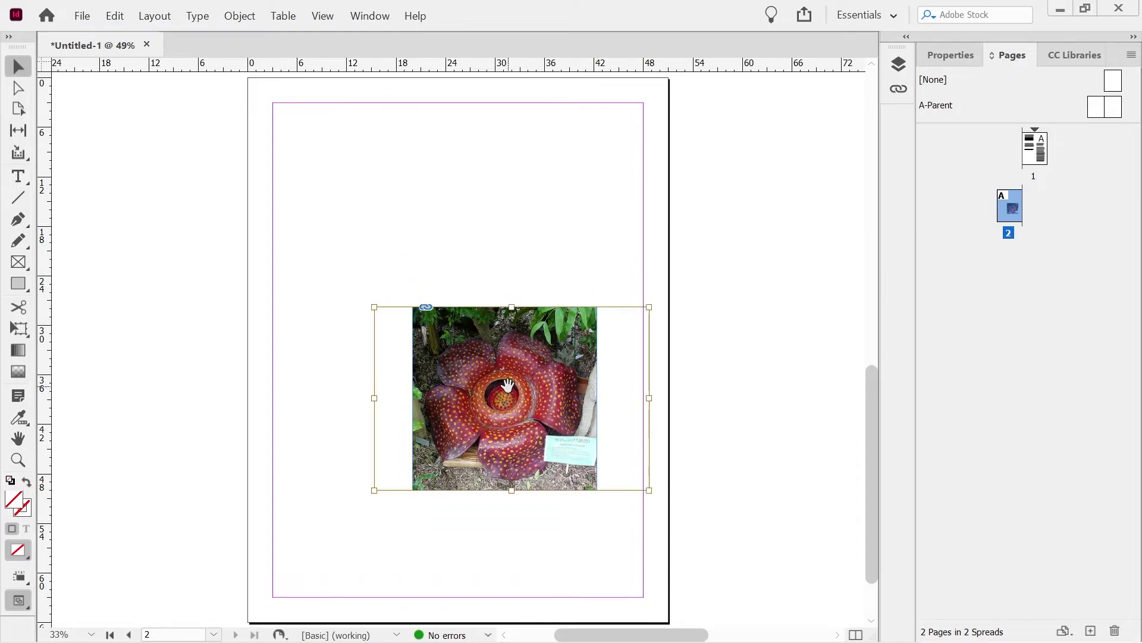
{"action": "key", "text": "ctrl+alt+c"}
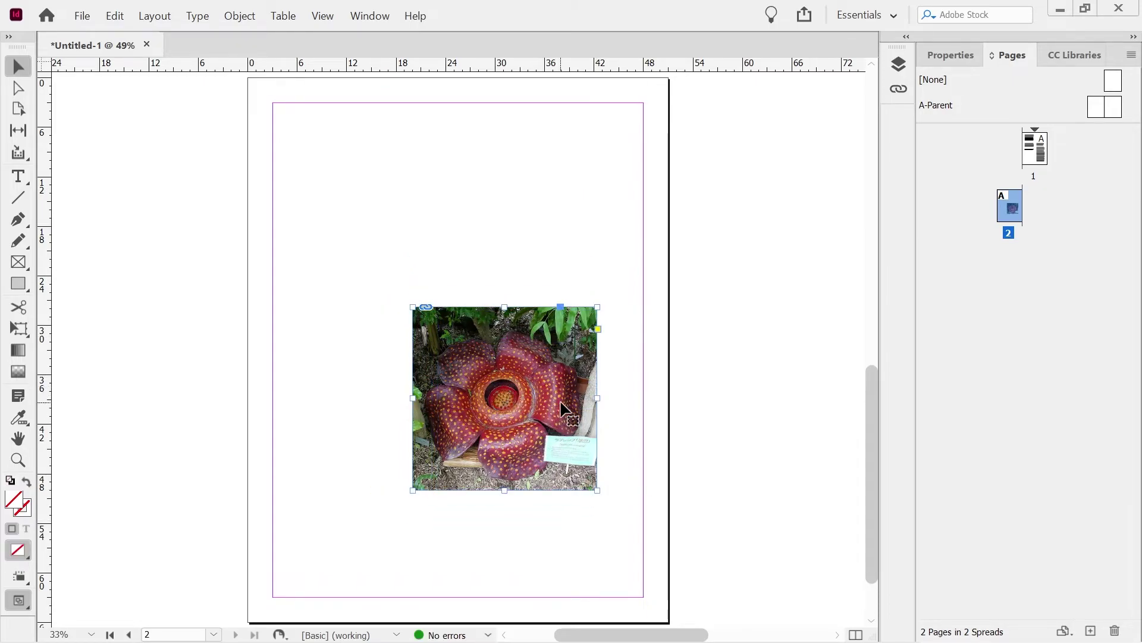
{"action": "left_click", "coordinate": [365, 242]}
{"action": "left_click_drag", "start_coordinate": [494, 396], "coordinate": [413, 244]}
- Fill the frame proportionally with the flower photo using Object > Fitting
{"action": "key", "text": "alt+o"}
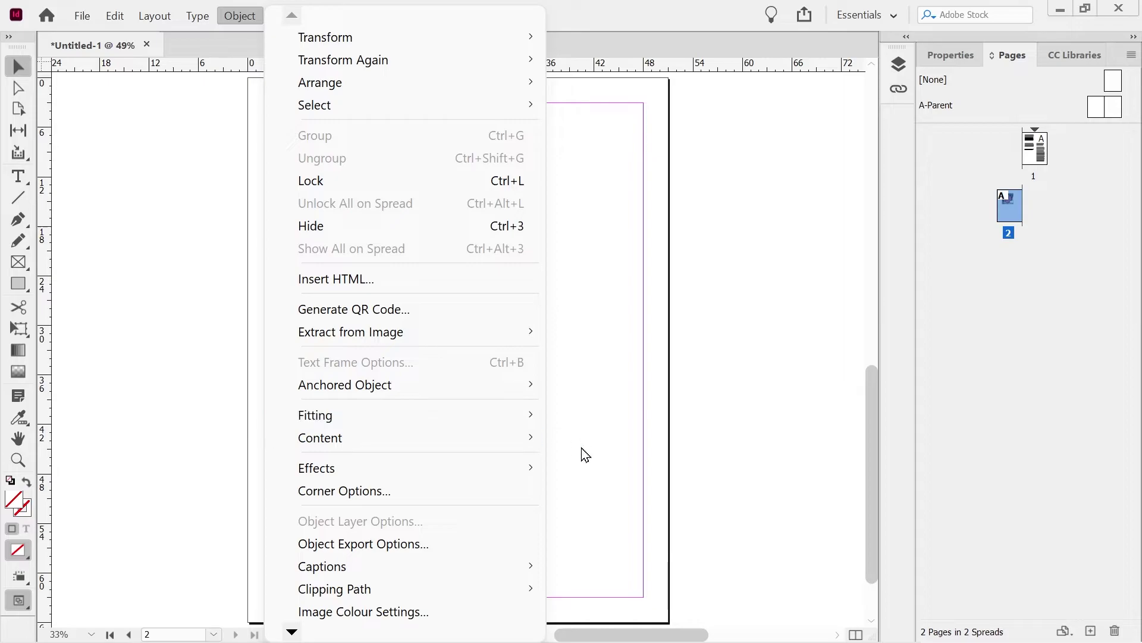
{"action": "mouse_move", "coordinate": [493, 411]}
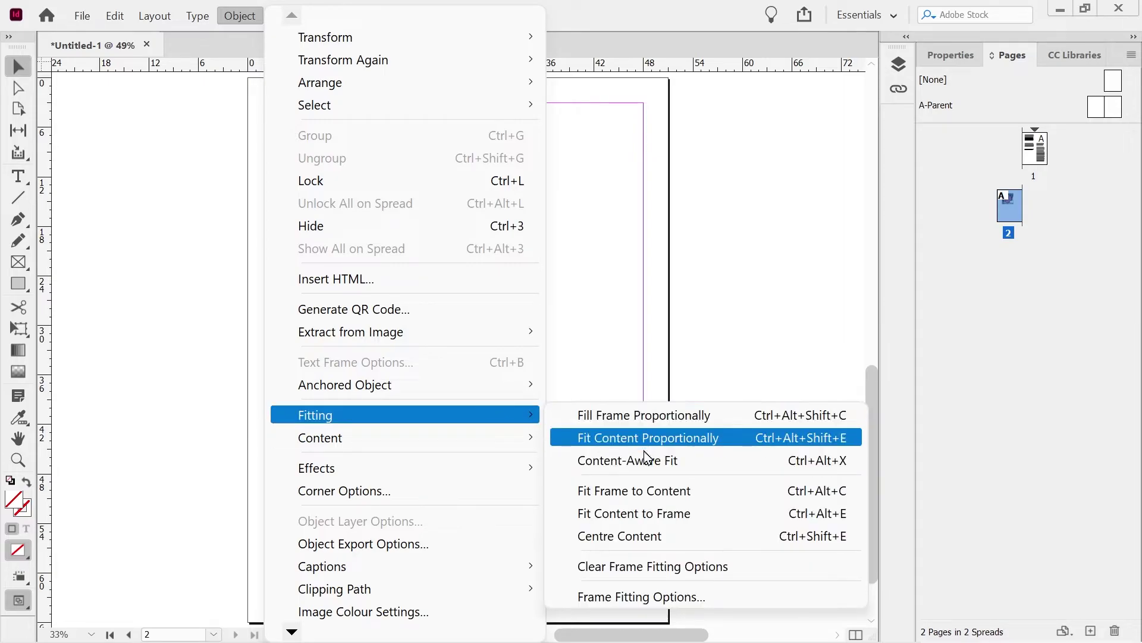
{"action": "left_click", "coordinate": [630, 420]}
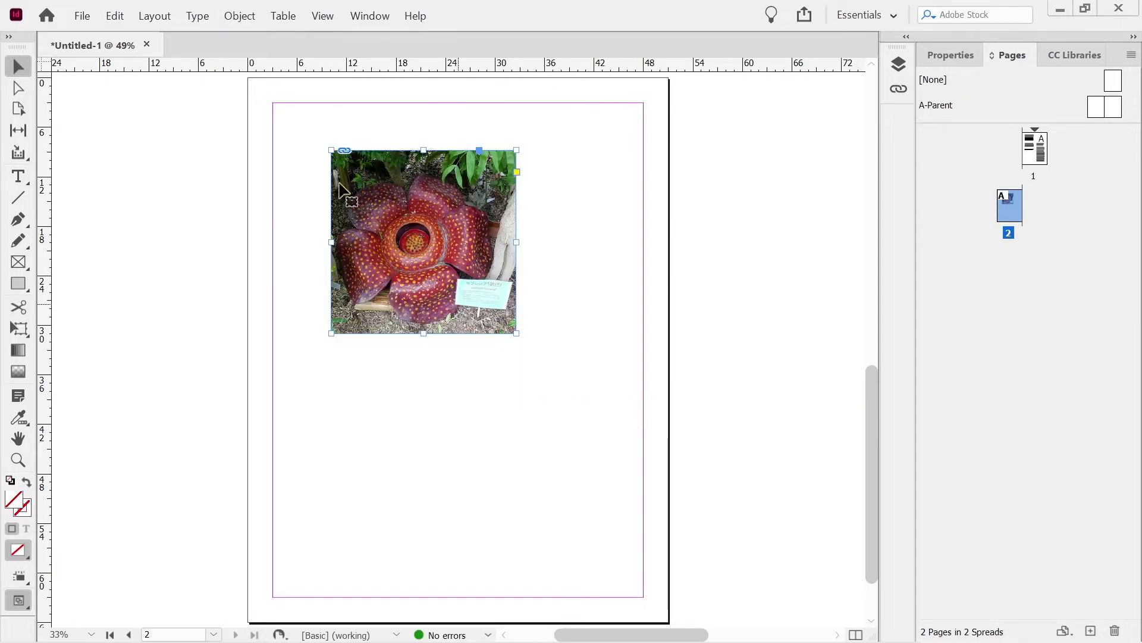
- Fit the frame to the flower photo and set it aside on the pasteboard
{"action": "left_click", "coordinate": [240, 16]}
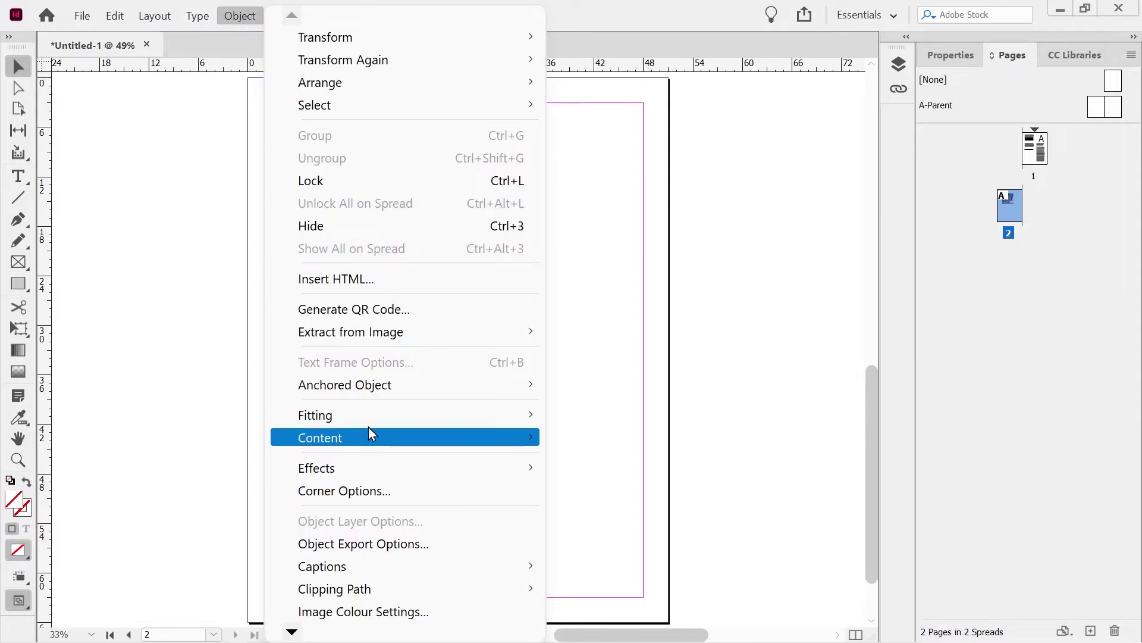
{"action": "mouse_move", "coordinate": [369, 417]}
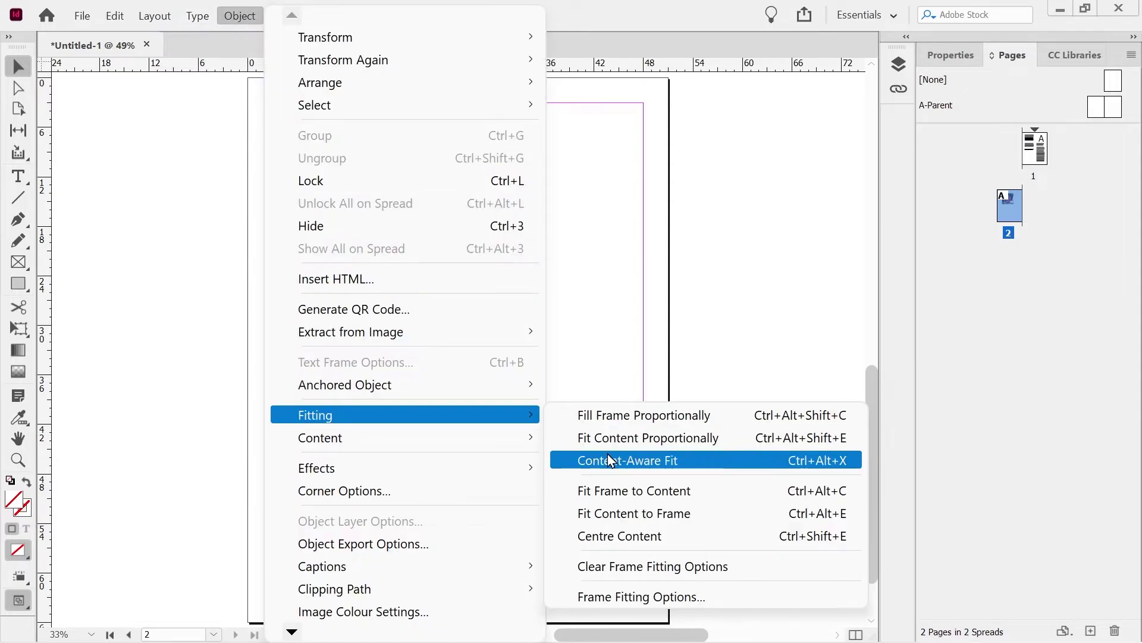
{"action": "left_click", "coordinate": [608, 494]}
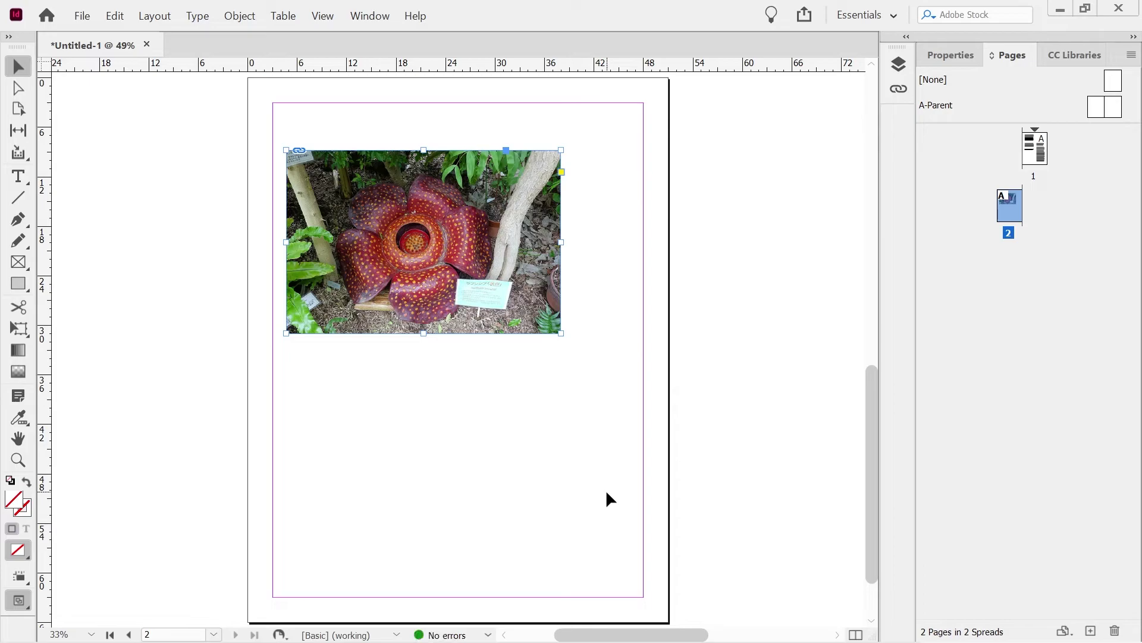
{"action": "left_click", "coordinate": [239, 16]}
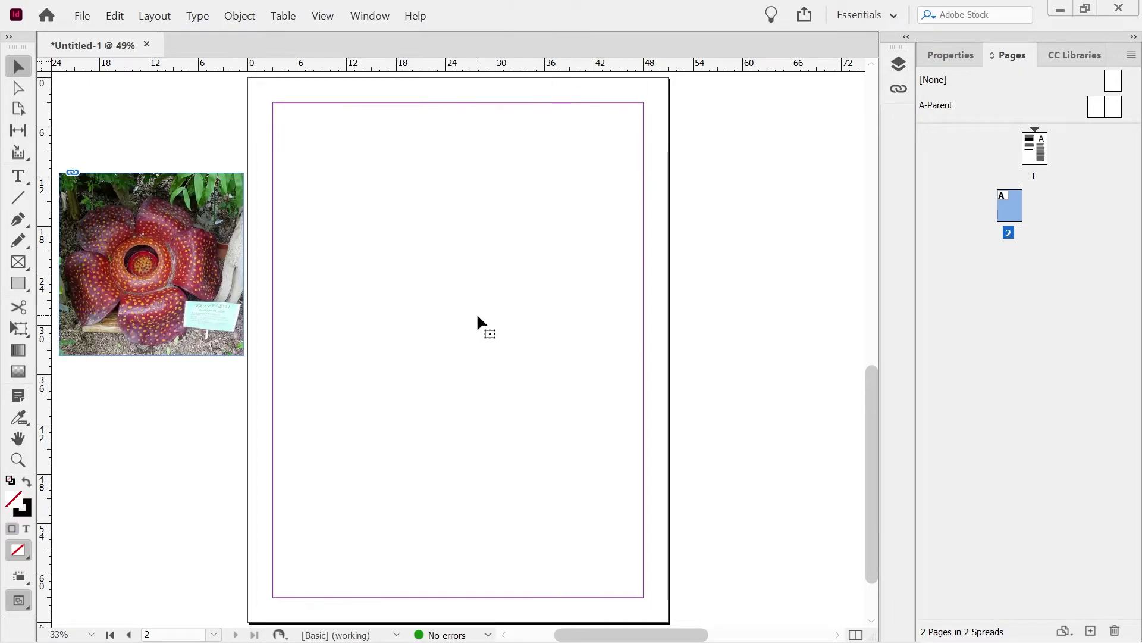
- Place the black-and-white portrait JPG in a frame on page 2, nudged up-left
{"action": "key", "text": "ctrl+d"}
{"action": "left_click", "coordinate": [585, 381]}
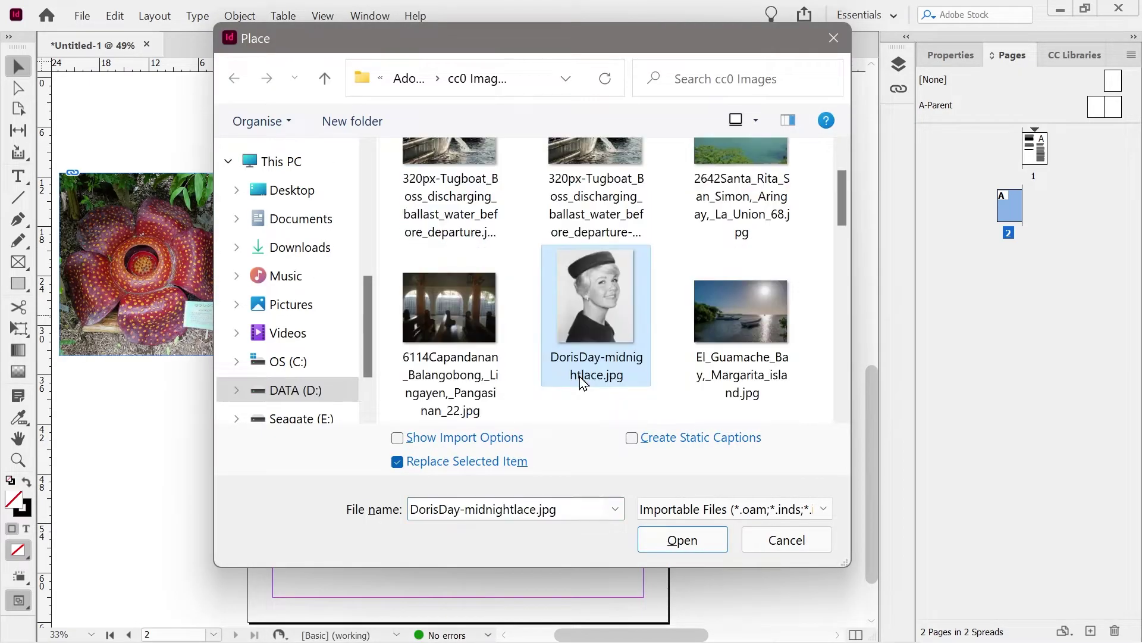
{"action": "double_click", "coordinate": [584, 333]}
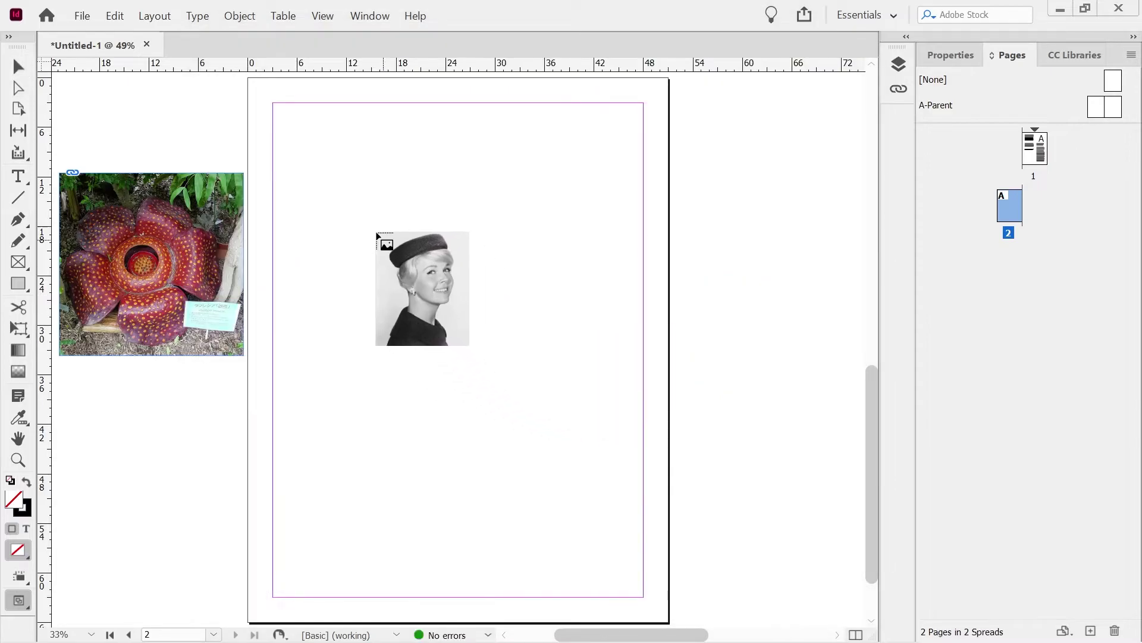
{"action": "left_click_drag", "start_coordinate": [355, 215], "coordinate": [603, 515]}
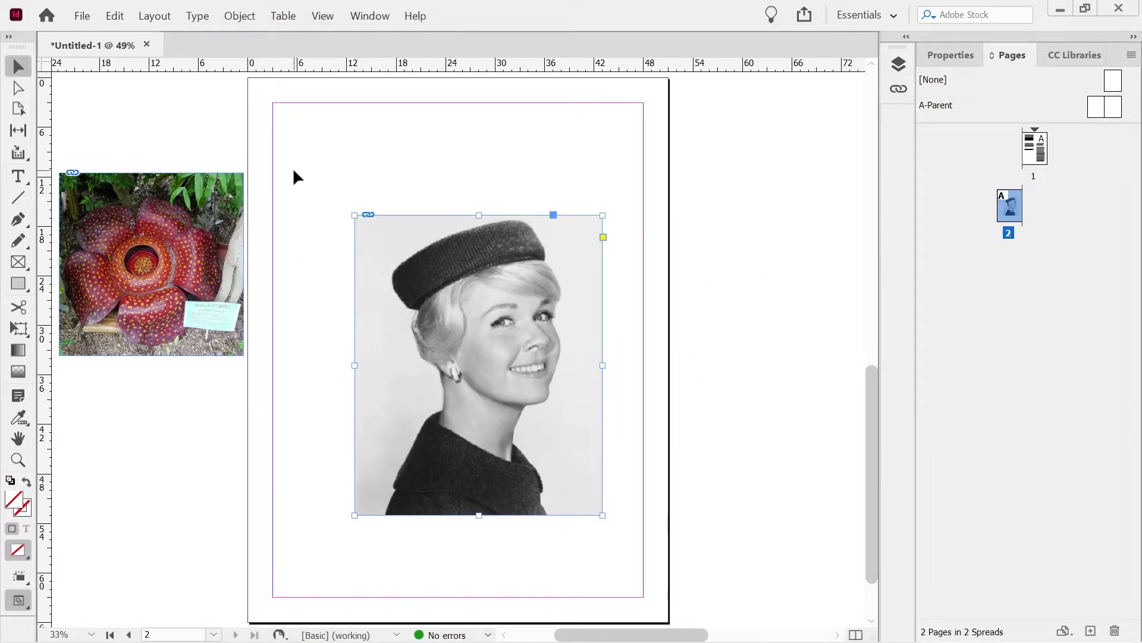
{"action": "left_click_drag", "start_coordinate": [447, 309], "coordinate": [426, 266]}
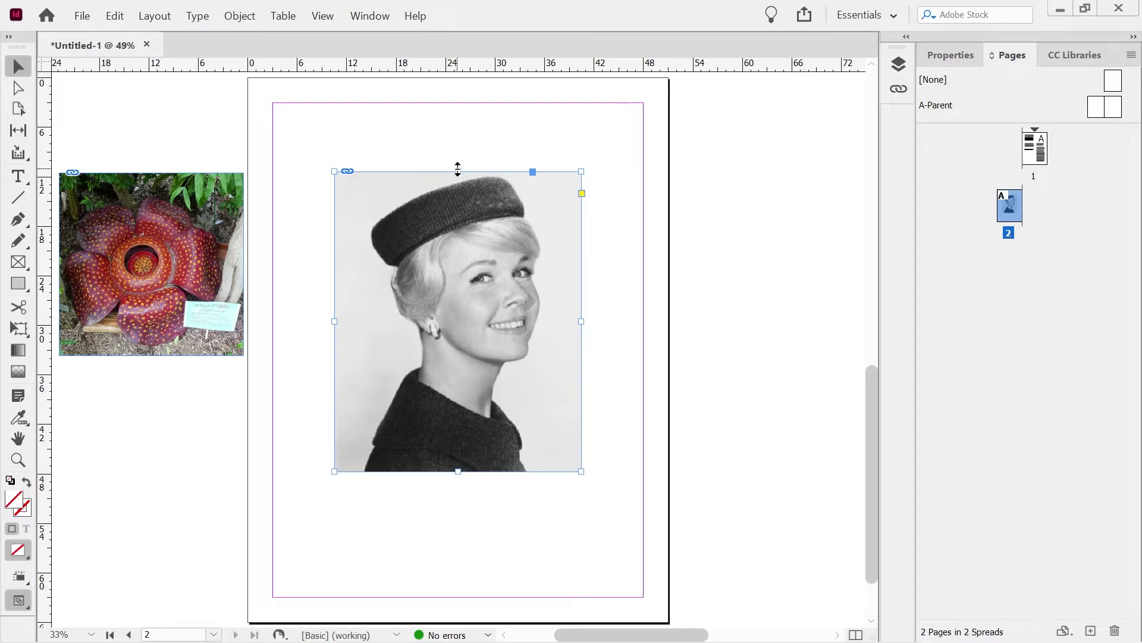
- Crop the portrait's top, right and bottom edges, then fit the content proportionally
{"action": "left_click_drag", "start_coordinate": [457, 172], "coordinate": [458, 242]}
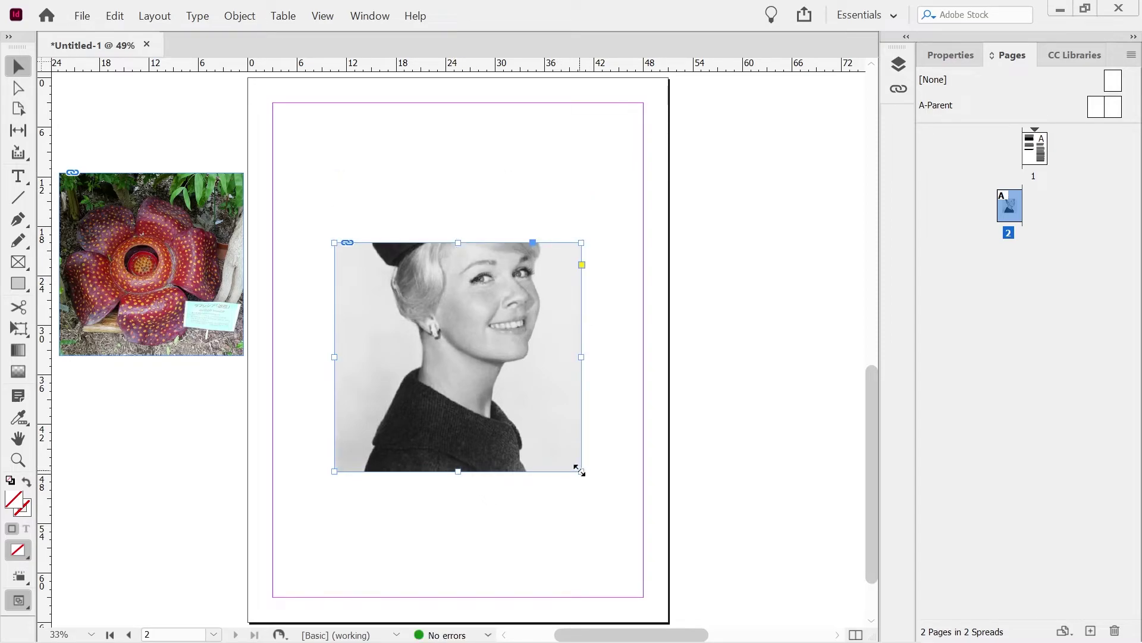
{"action": "left_click_drag", "start_coordinate": [581, 469], "coordinate": [525, 442]}
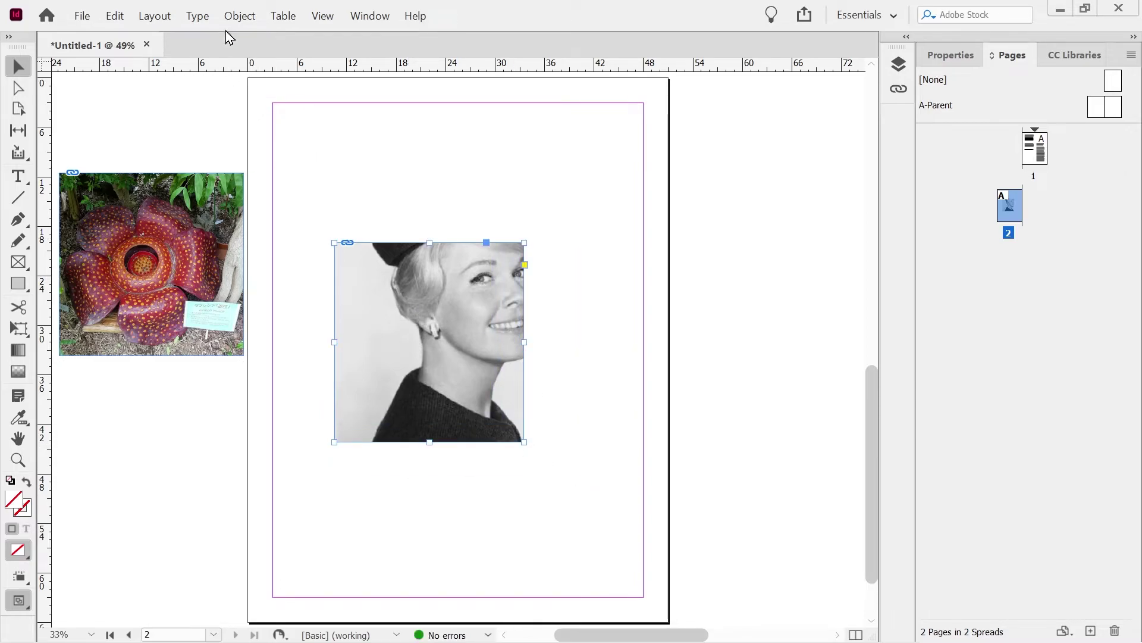
{"action": "left_click", "coordinate": [238, 16]}
{"action": "mouse_move", "coordinate": [347, 419]}
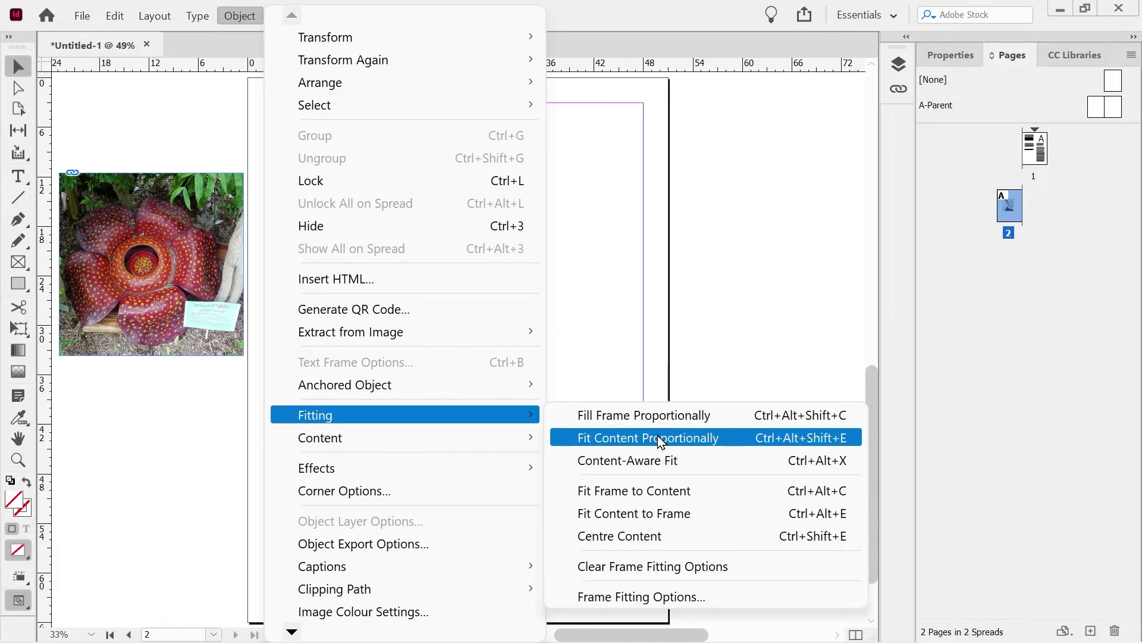
{"action": "left_click", "coordinate": [645, 510]}
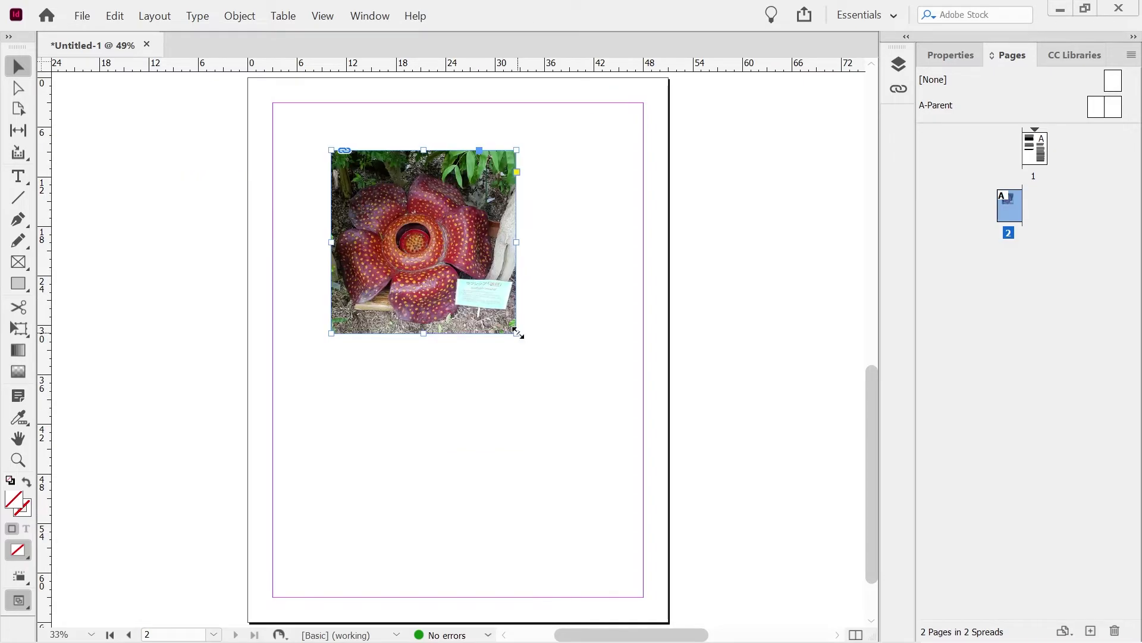
- Swap in the flower photo and resize its frame out to the top-left margin corner
{"action": "mouse_move", "coordinate": [520, 331]}
{"action": "left_mouse_down"}
{"action": "mouse_move", "coordinate": [561, 367]}
{"action": "mouse_move", "coordinate": [530, 332]}
{"action": "left_mouse_up"}
{"action": "mouse_move", "coordinate": [530, 238]}
{"action": "left_mouse_down"}
{"action": "mouse_move", "coordinate": [502, 242]}
{"action": "mouse_move", "coordinate": [533, 241]}
{"action": "left_mouse_up"}
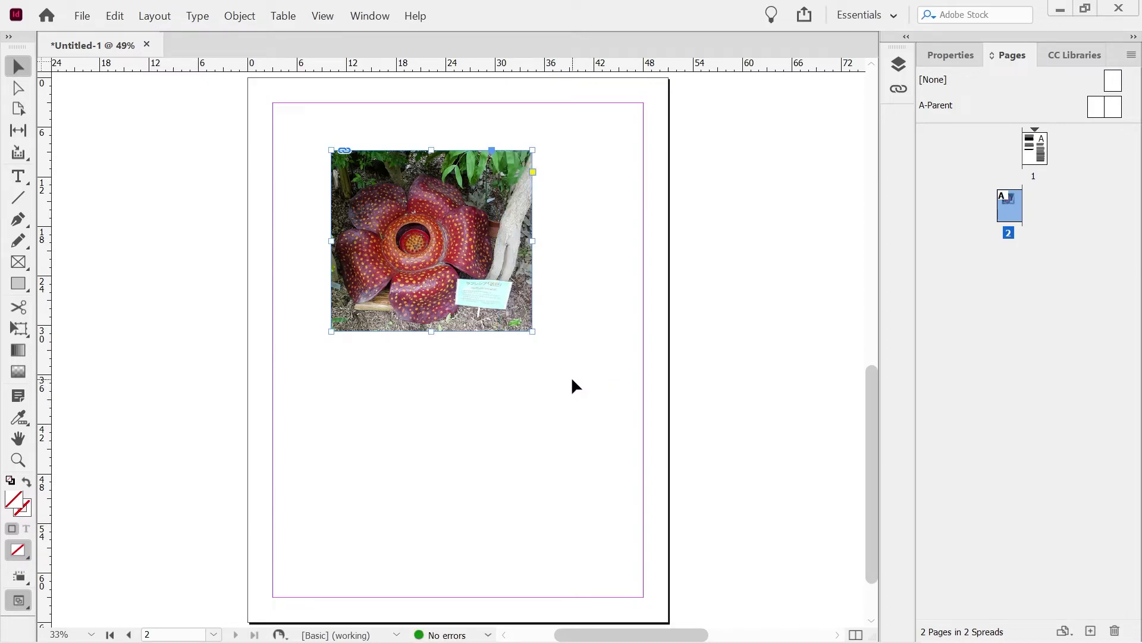
{"action": "left_click_drag", "start_coordinate": [533, 331], "coordinate": [622, 411]}
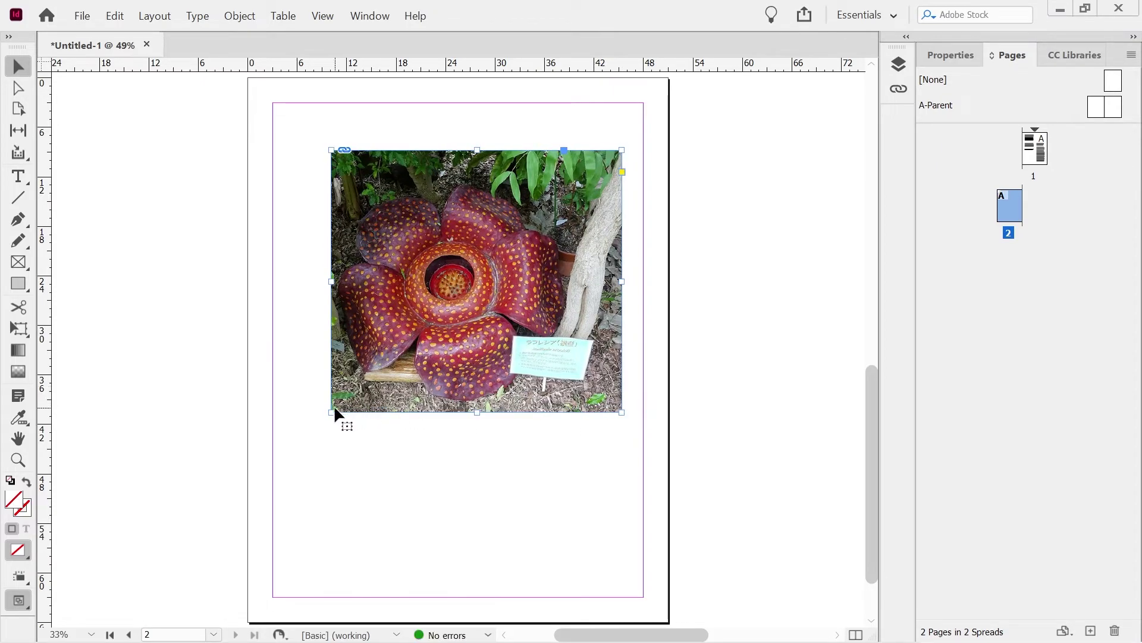
{"action": "left_click_drag", "start_coordinate": [330, 415], "coordinate": [282, 457]}
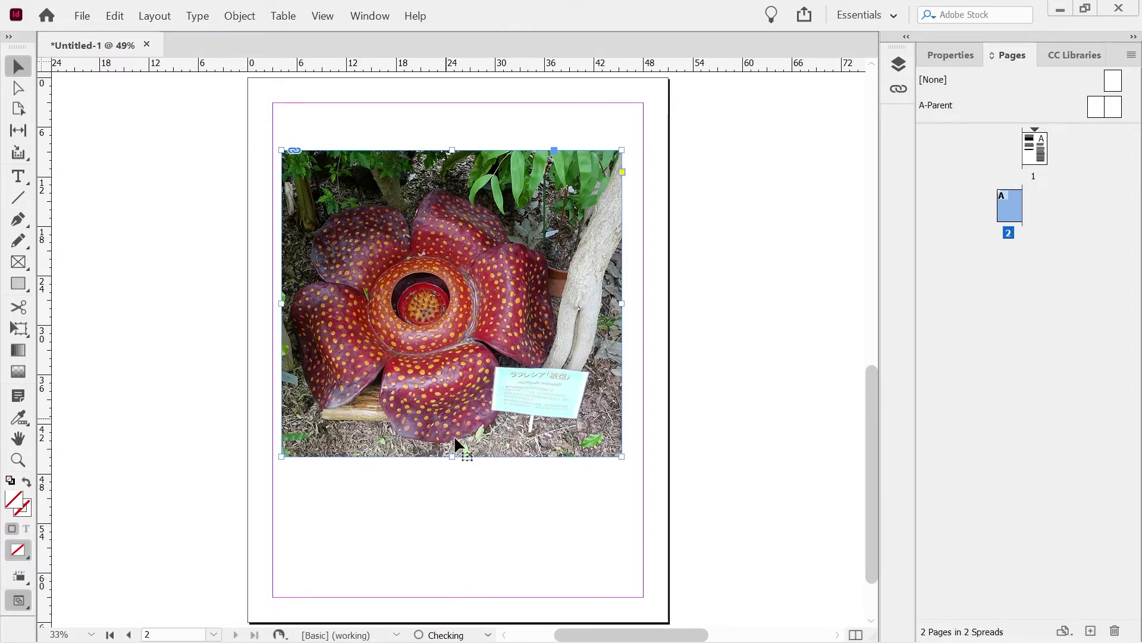
{"action": "left_click_drag", "start_coordinate": [622, 150], "coordinate": [639, 149]}
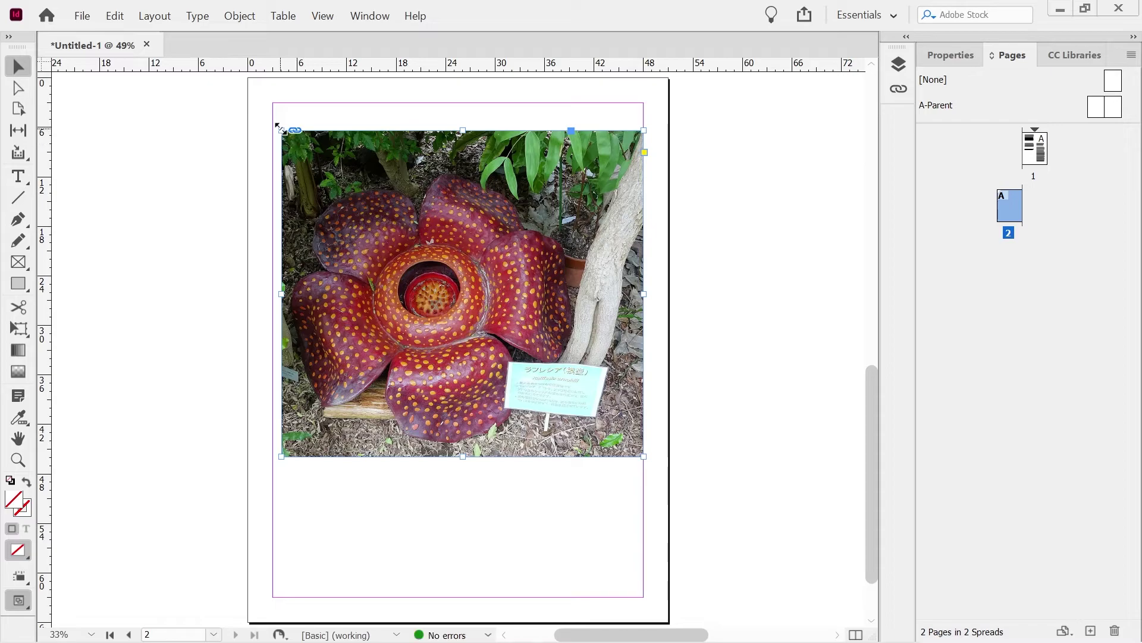
{"action": "left_click_drag", "start_coordinate": [282, 130], "coordinate": [272, 122]}
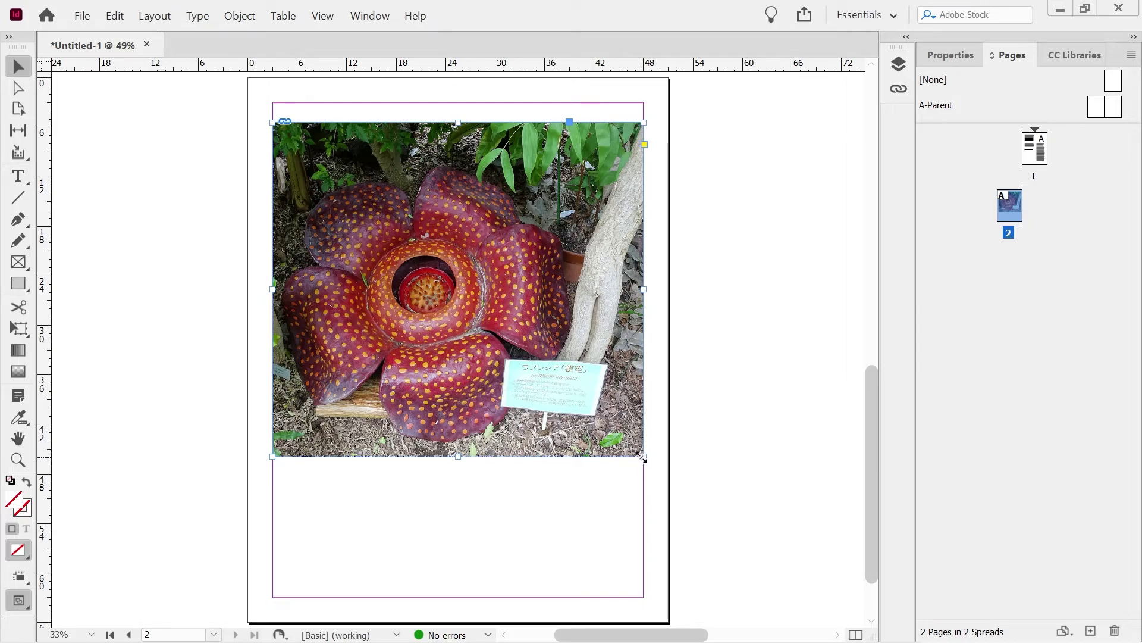
- Rework the flower photo's size to about 12p6.877 × 11p3.918 after undoing a narrowing
{"action": "left_click_drag", "start_coordinate": [642, 458], "coordinate": [390, 466]}
{"action": "key", "text": "ctrl+z"}
{"action": "key", "text": "ctrl+z"}
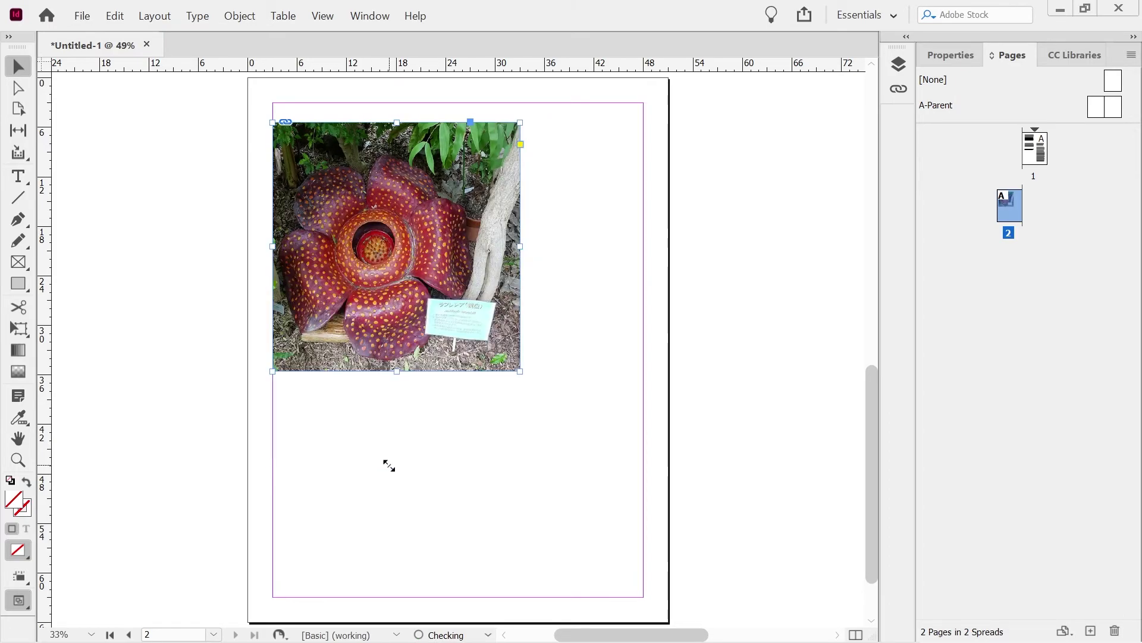
{"action": "left_click_drag", "start_coordinate": [518, 372], "coordinate": [626, 441]}
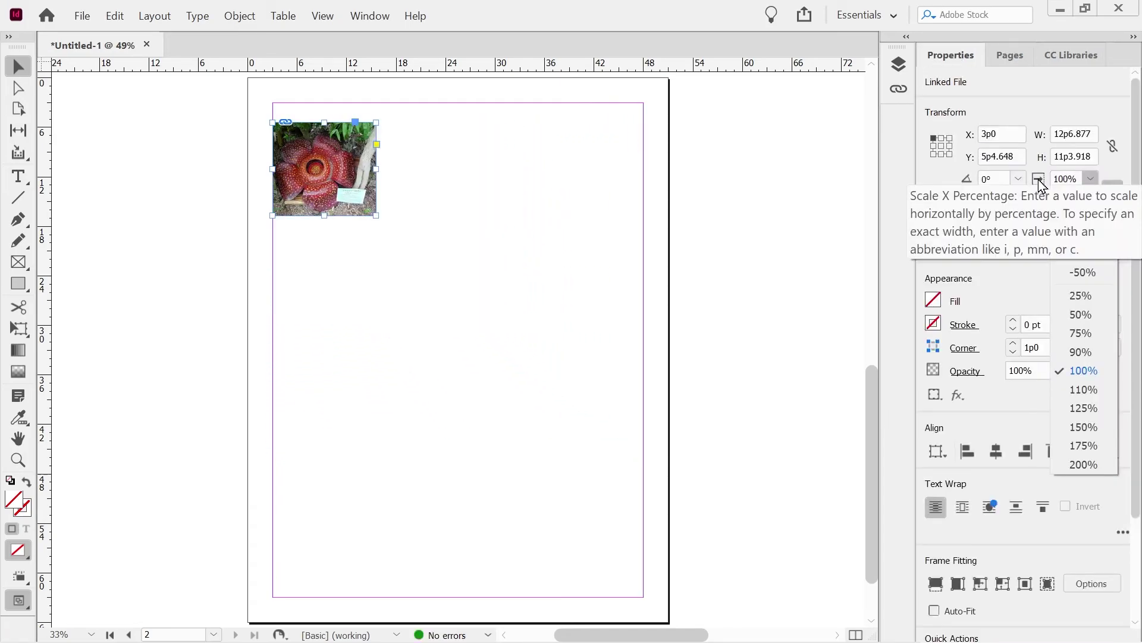
- Scale the flower photo up by 150% twice in the Properties panel
{"action": "left_click", "coordinate": [1002, 84]}
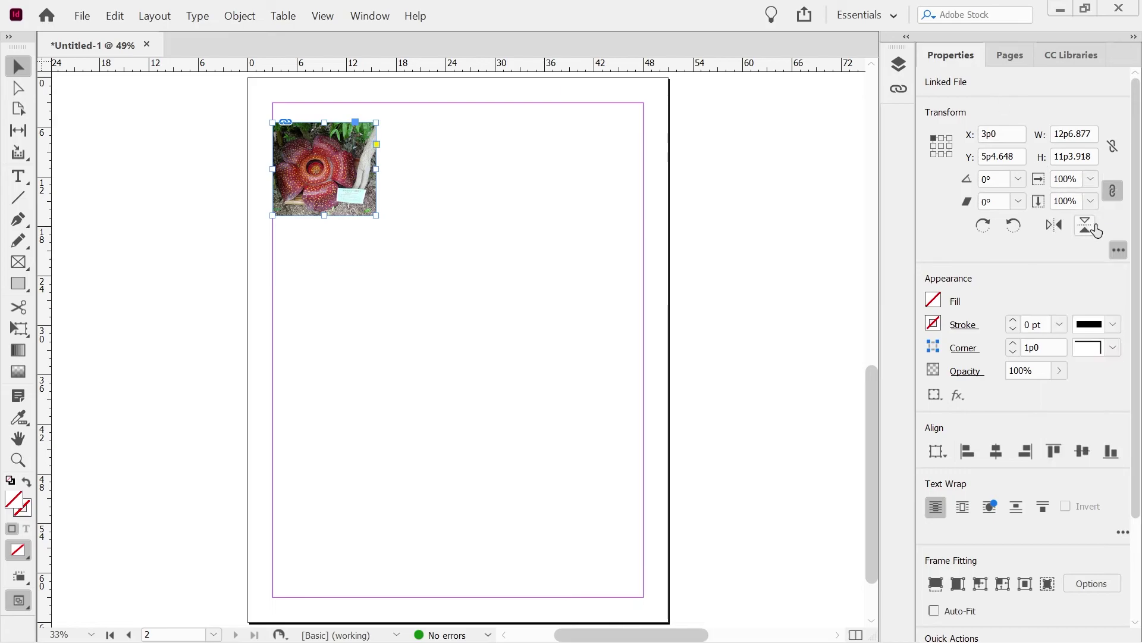
{"action": "left_click", "coordinate": [1091, 179]}
{"action": "left_click", "coordinate": [1087, 427]}
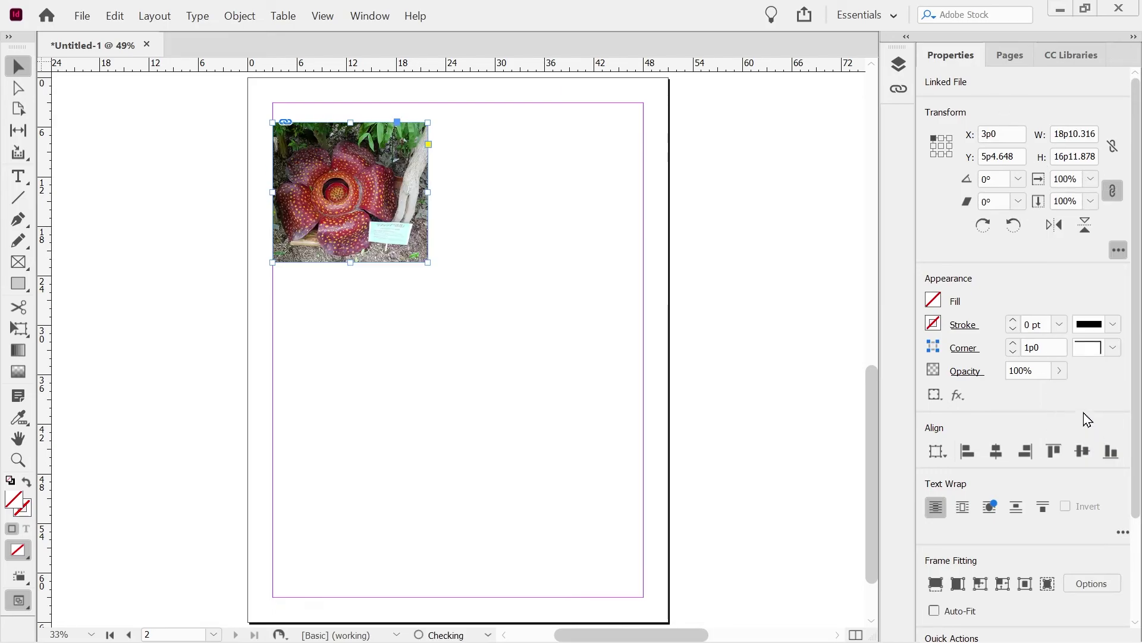
{"action": "left_click", "coordinate": [1091, 179]}
{"action": "left_click", "coordinate": [1103, 438]}
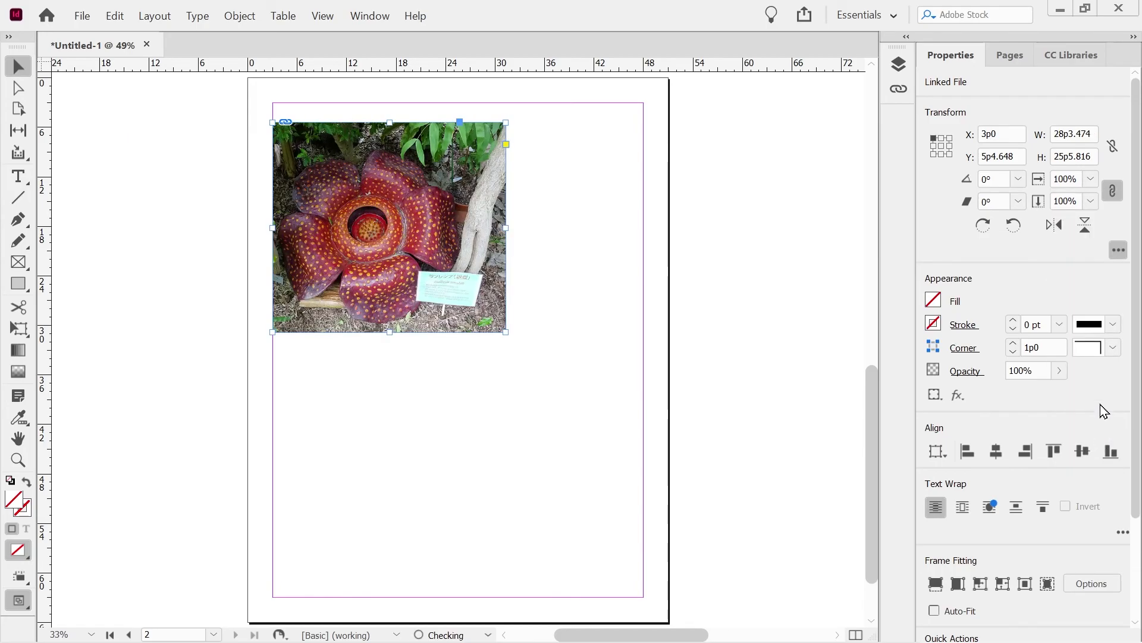
{"action": "left_click", "coordinate": [1091, 180]}
- Set the frame to W 40p0 and H 30p0, then fit the content proportionally
{"action": "double_click", "coordinate": [1076, 126]}
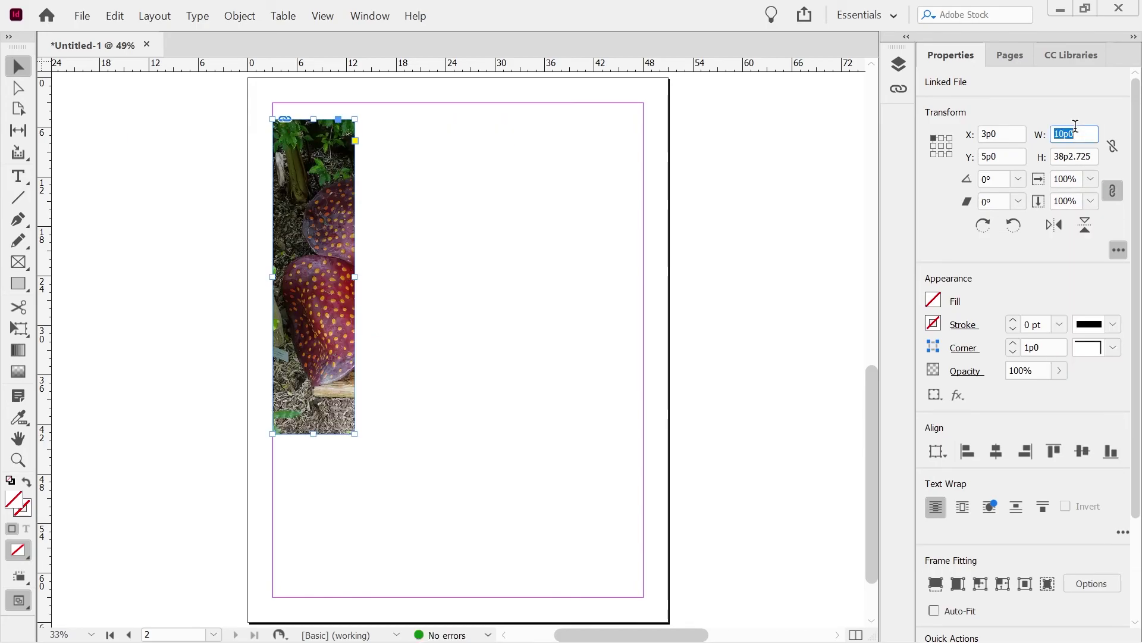
{"action": "type", "text": "40p0"}
{"action": "key", "text": "Return"}
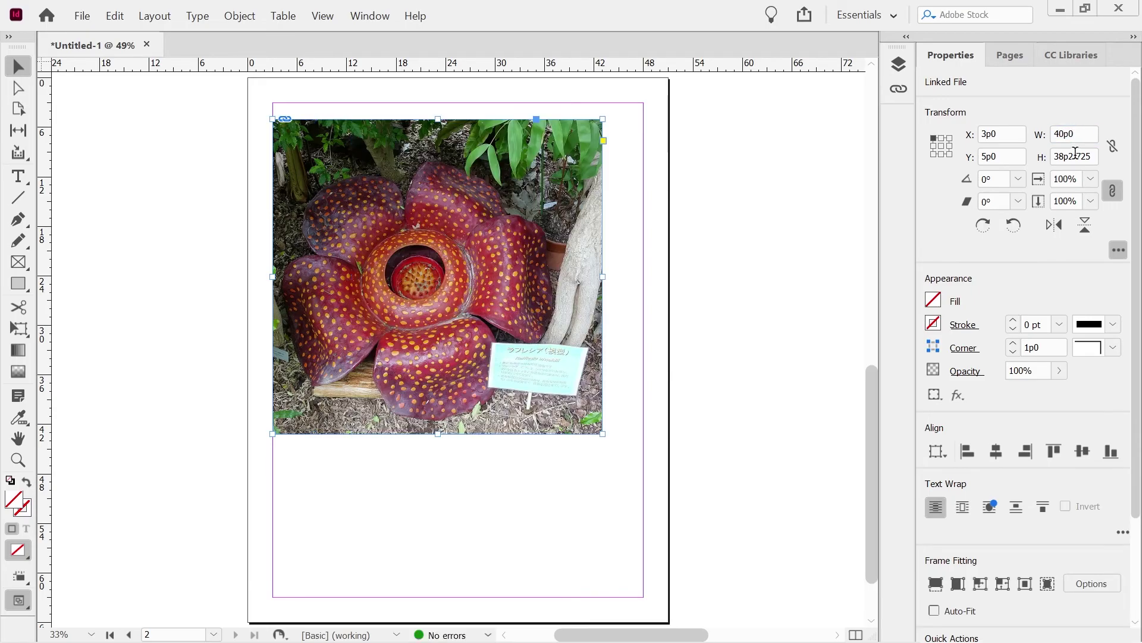
{"action": "double_click", "coordinate": [1075, 151]}
{"action": "type", "text": "30p0"}
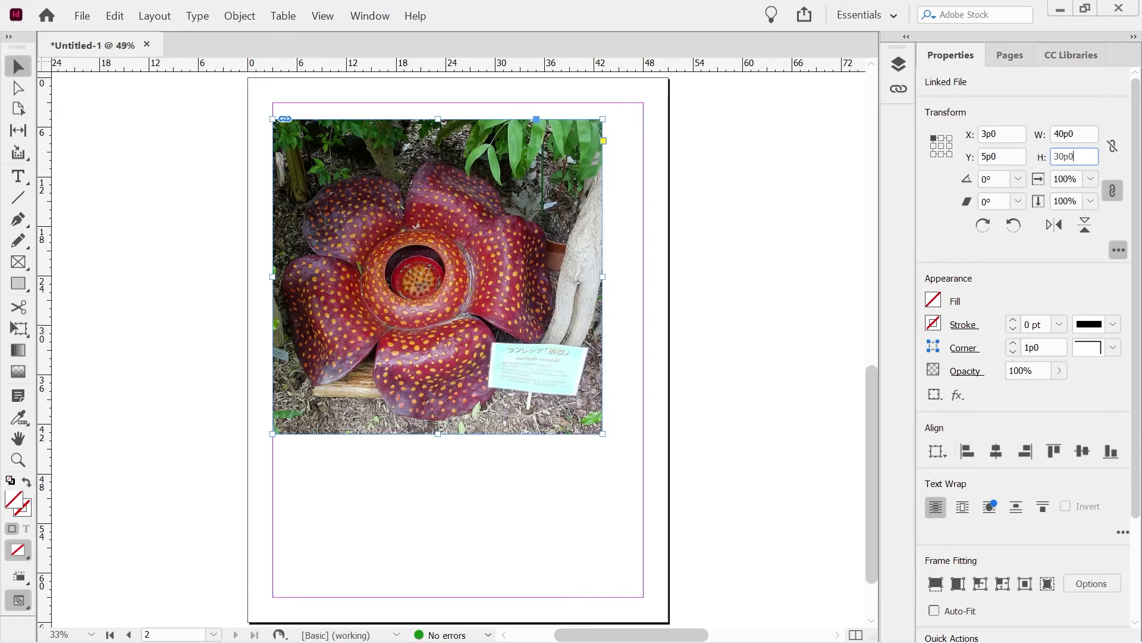
{"action": "key", "text": "Return"}
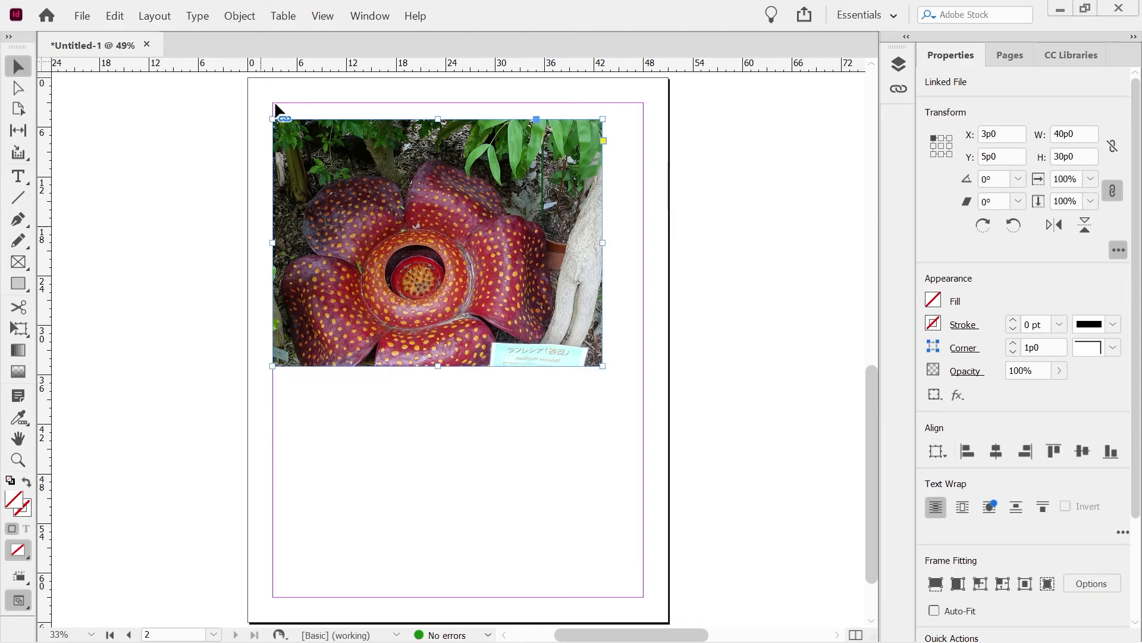
{"action": "key", "text": "ctrl+alt+shift+e"}
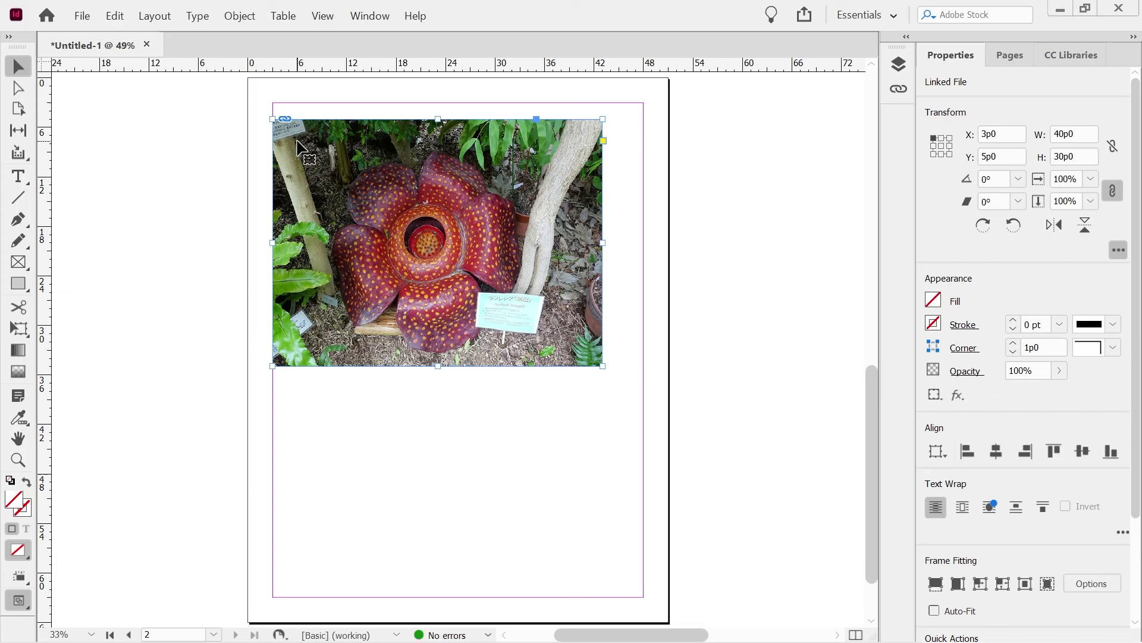